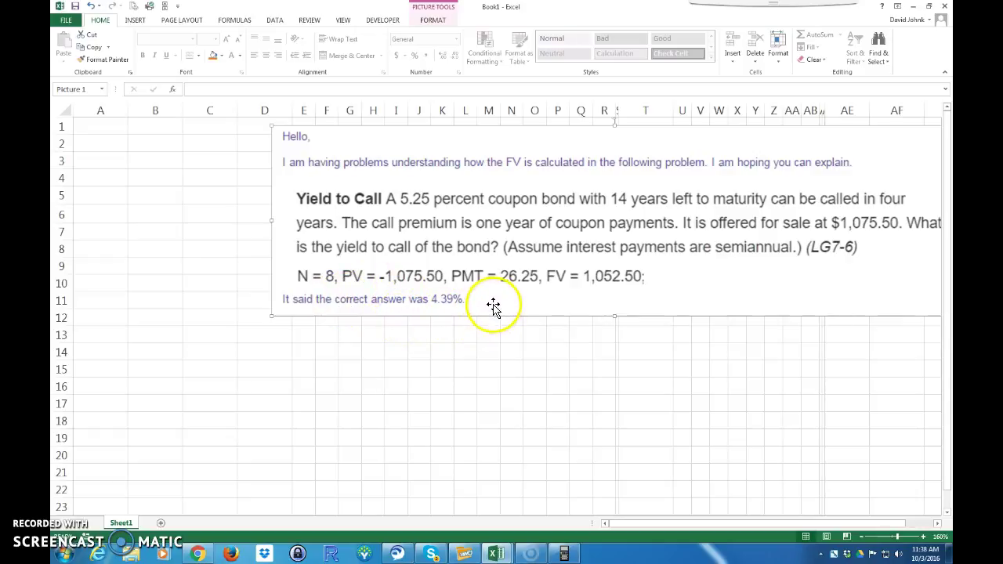
Move the problem-statement picture below the two bond timelines so that both timelines are uncovered
{"action": "left_click_drag", "start_coordinate": [496, 300], "coordinate": [477, 450]}
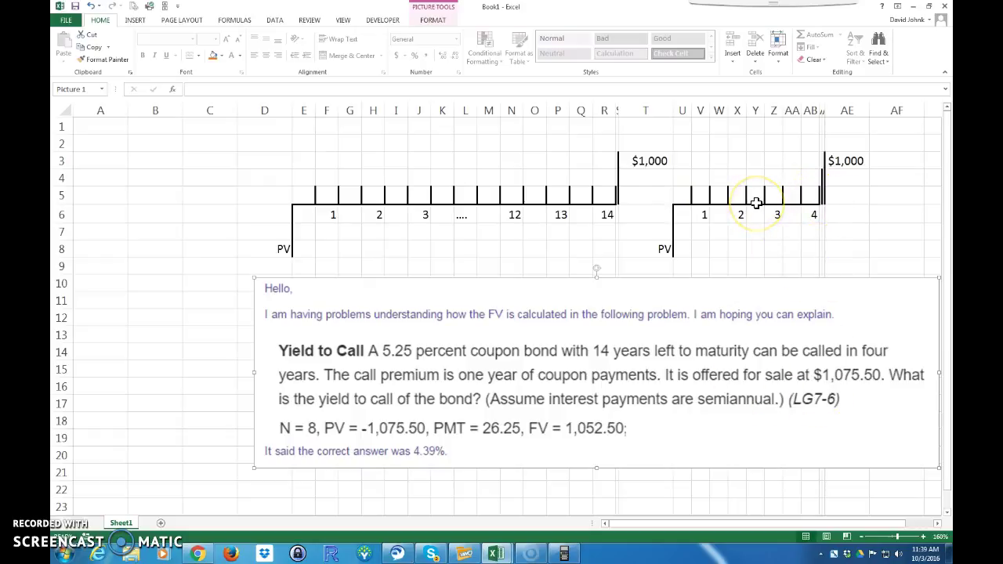
{"action": "key", "text": "super+d"}
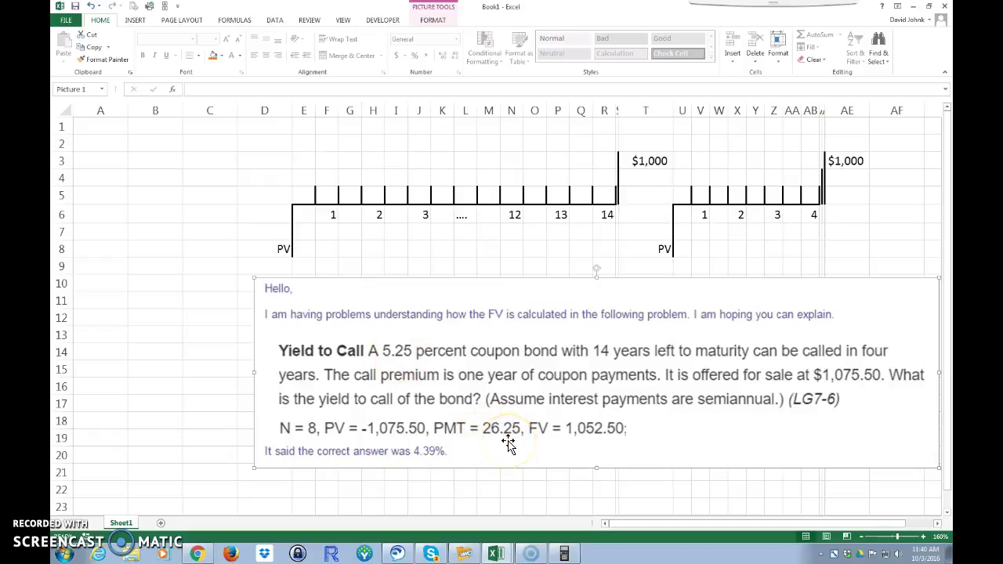
{"action": "left_click_drag", "start_coordinate": [329, 290], "coordinate": [351, 286]}
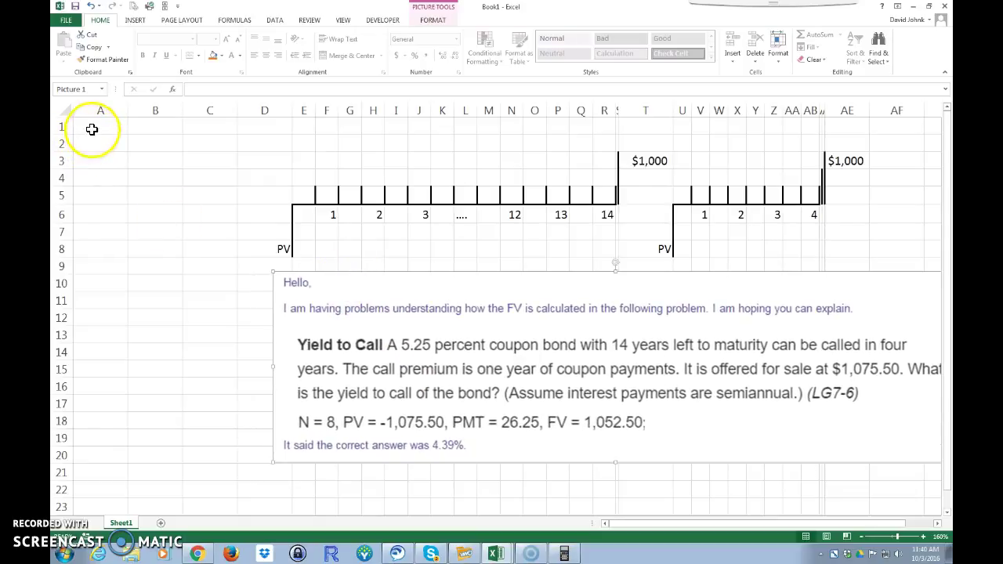
Enter the heading "Given:" in cell A1 and make it bold and underlined
{"action": "left_click", "coordinate": [94, 128]}
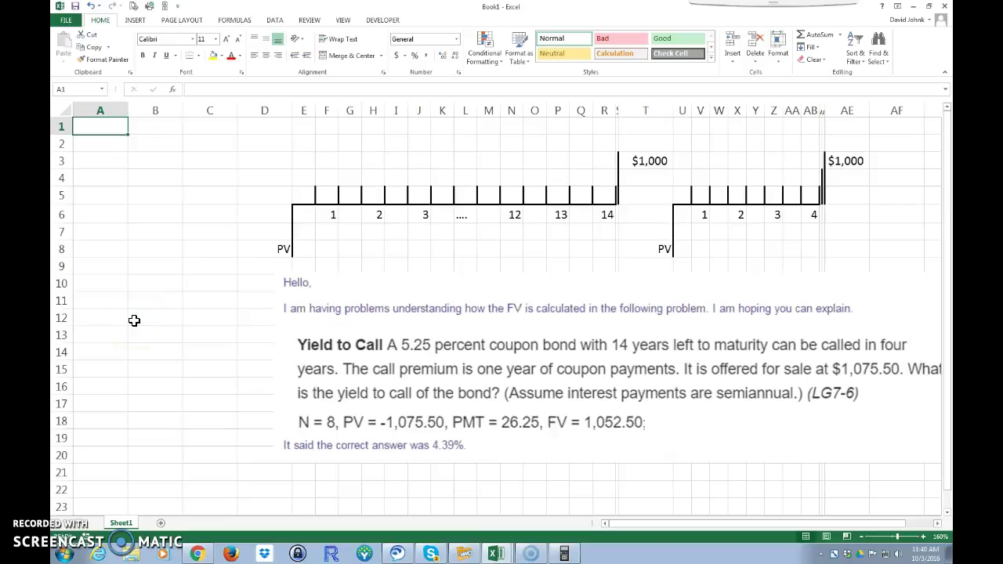
{"action": "type", "text": "Given:"}
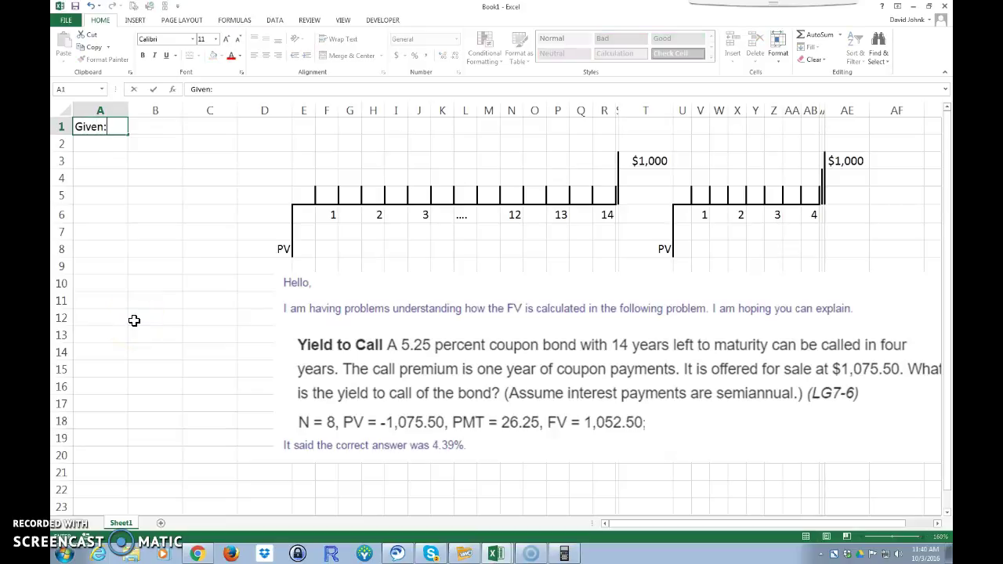
{"action": "key", "text": "Return"}
{"action": "left_click", "coordinate": [86, 126]}
{"action": "left_click", "coordinate": [143, 56]}
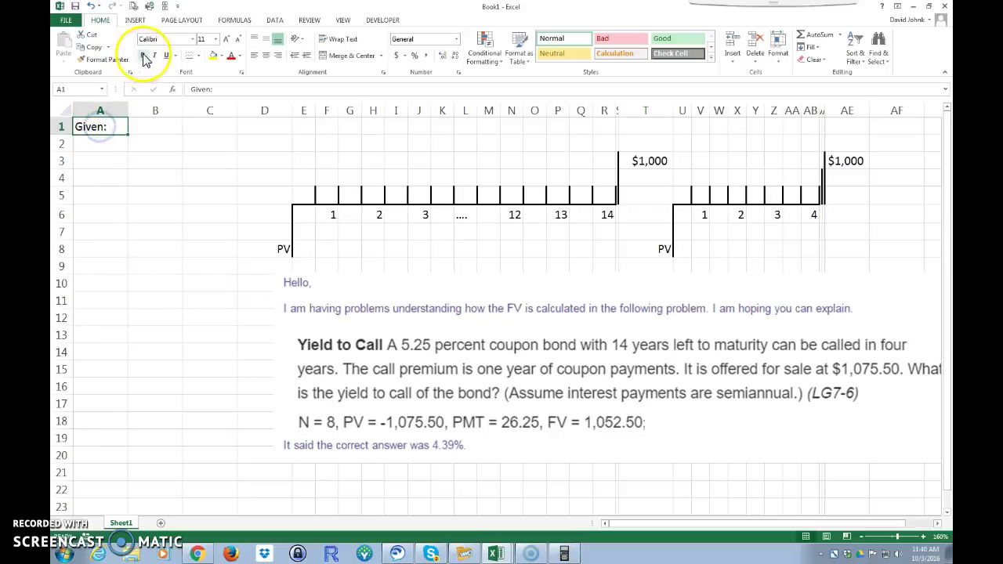
Enter the label "coupon rate" in A2 with 5.25% in B2, and fit column A's width to the label
{"action": "left_click", "coordinate": [106, 144]}
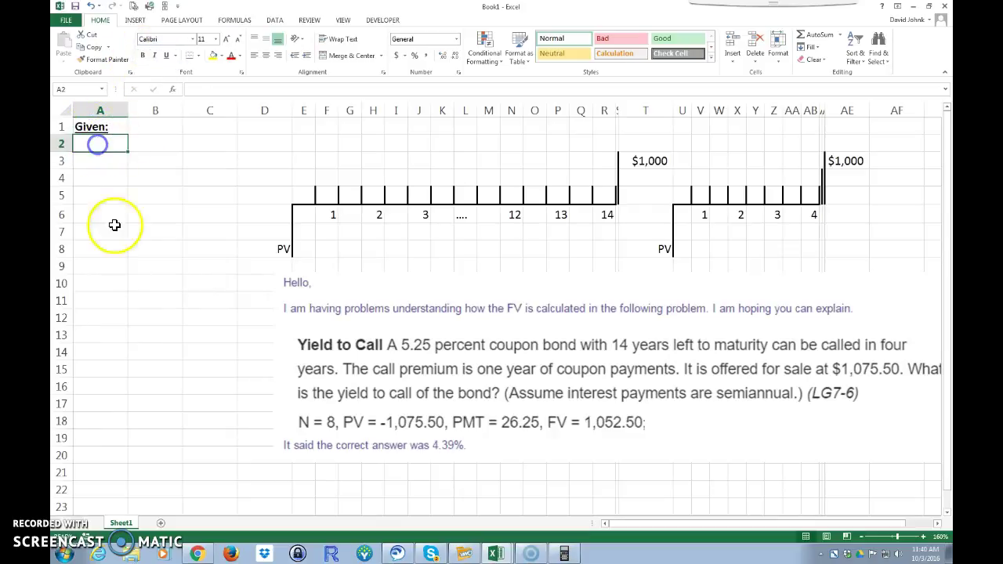
{"action": "type", "text": "coupton rate"}
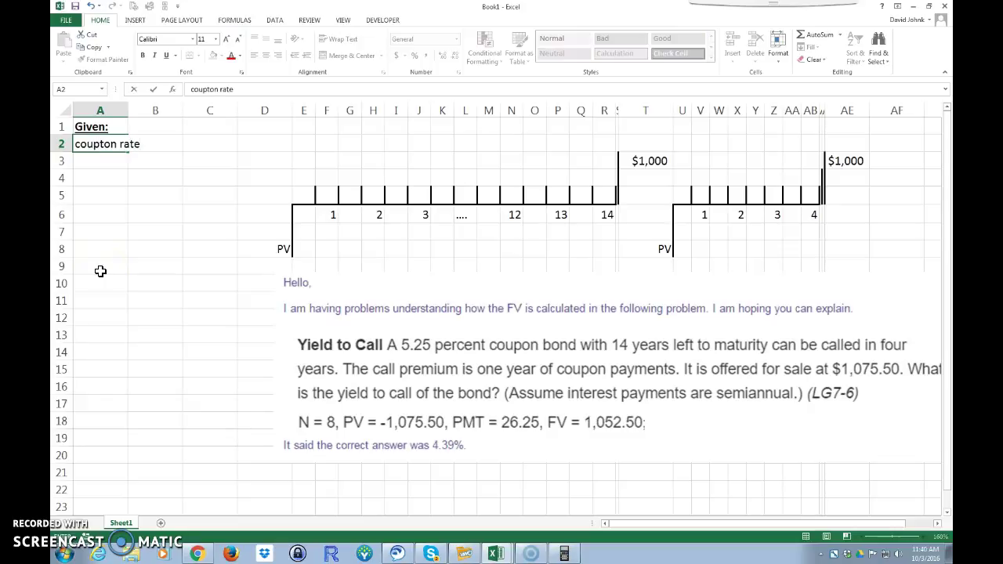
{"action": "key", "text": "Tab"}
{"action": "double_click", "coordinate": [127, 105]}
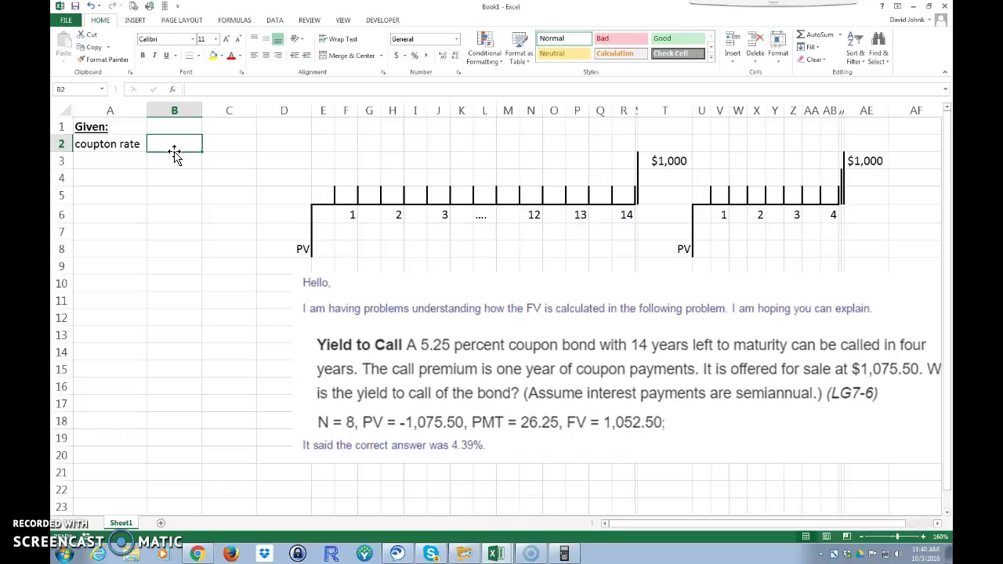
{"action": "type", "text": "5.25"}
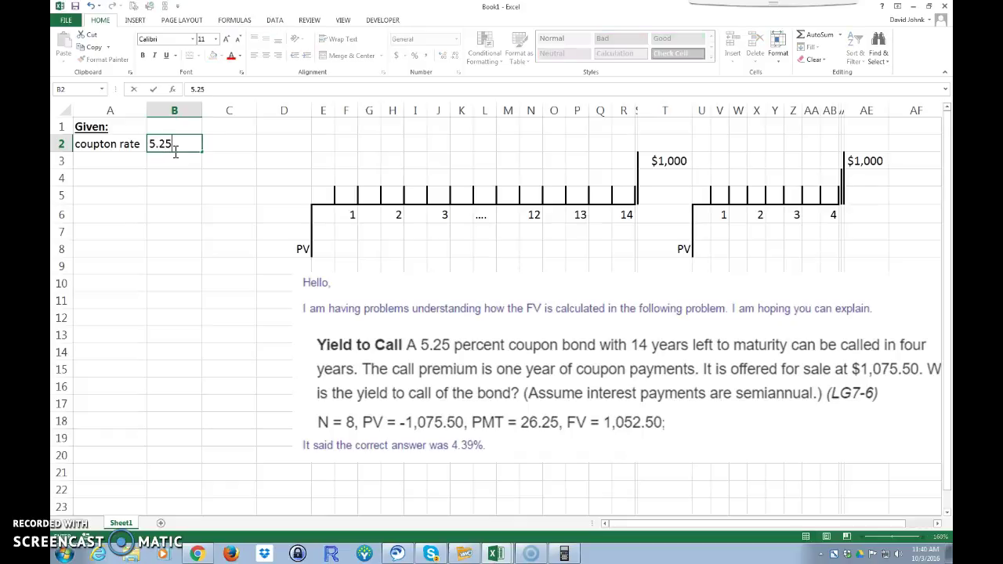
{"action": "key", "text": "Return"}
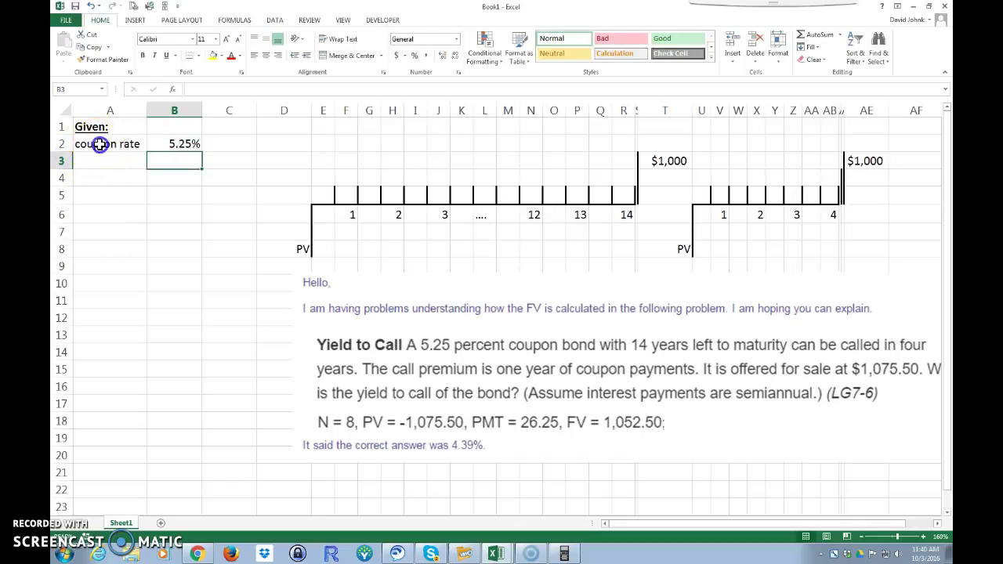
{"action": "double_click", "coordinate": [101, 144]}
{"action": "key", "text": "BackSpace"}
{"action": "key", "text": "Return"}
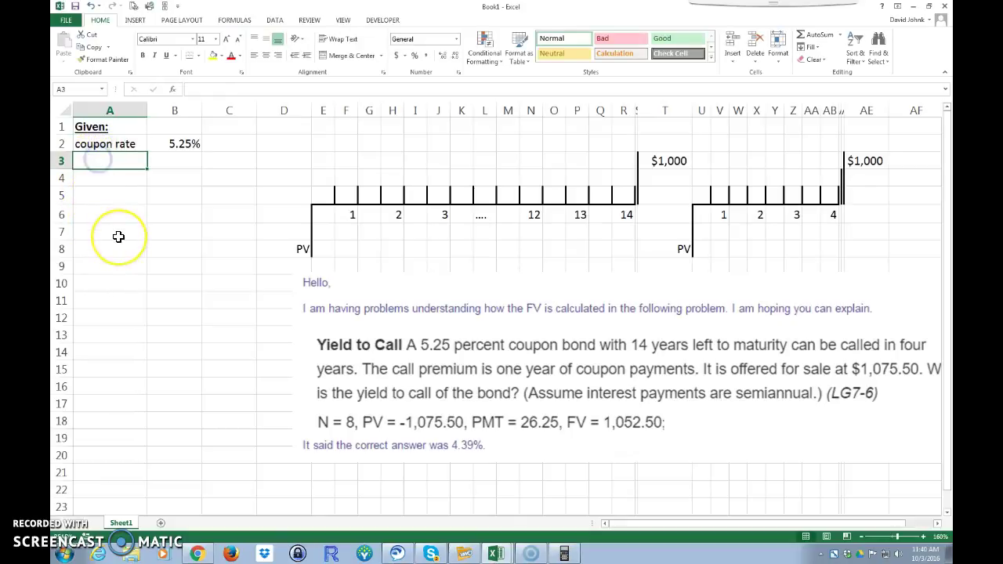
List the variable labels N, r, PV, PMT and FV in cells A3 through A7
{"action": "type", "text": "N"}
{"action": "key", "text": "Return"}
{"action": "type", "text": "r"}
{"action": "key", "text": "Return"}
{"action": "type", "text": "PV"}
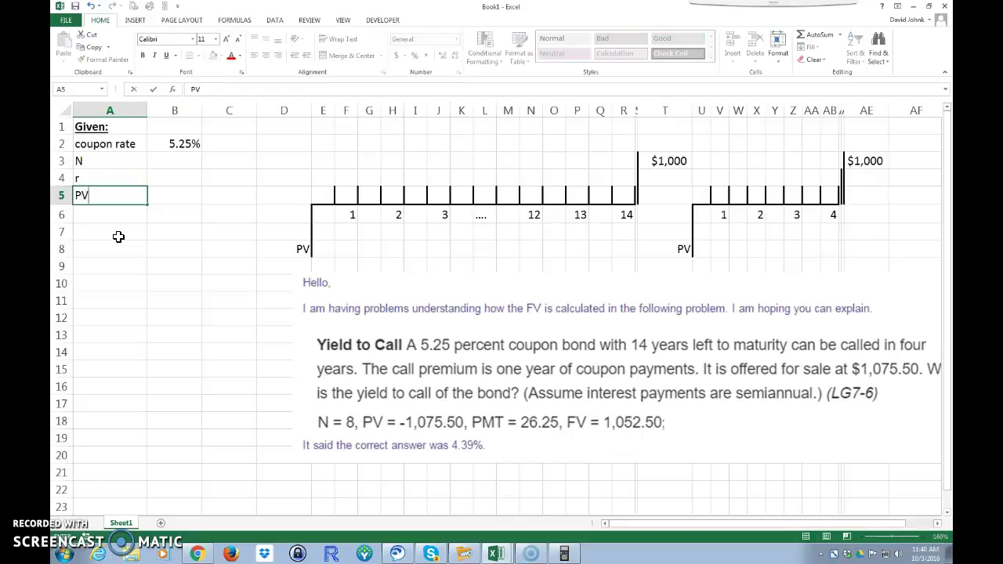
{"action": "key", "text": "Return"}
{"action": "type", "text": "M"}
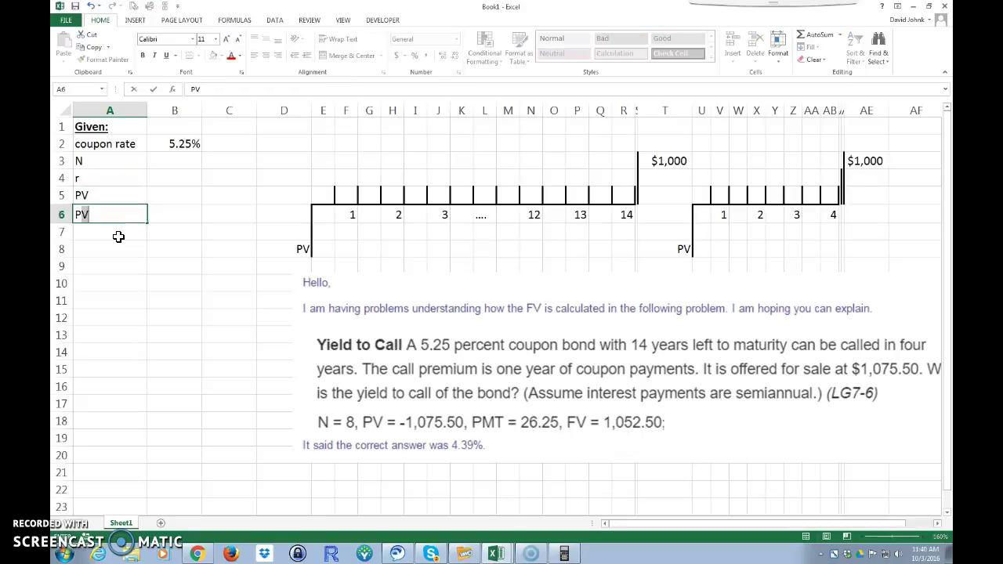
{"action": "type", "text": "MT"}
{"action": "key", "text": "Return"}
{"action": "type", "text": "FV"}
{"action": "key", "text": "Return"}
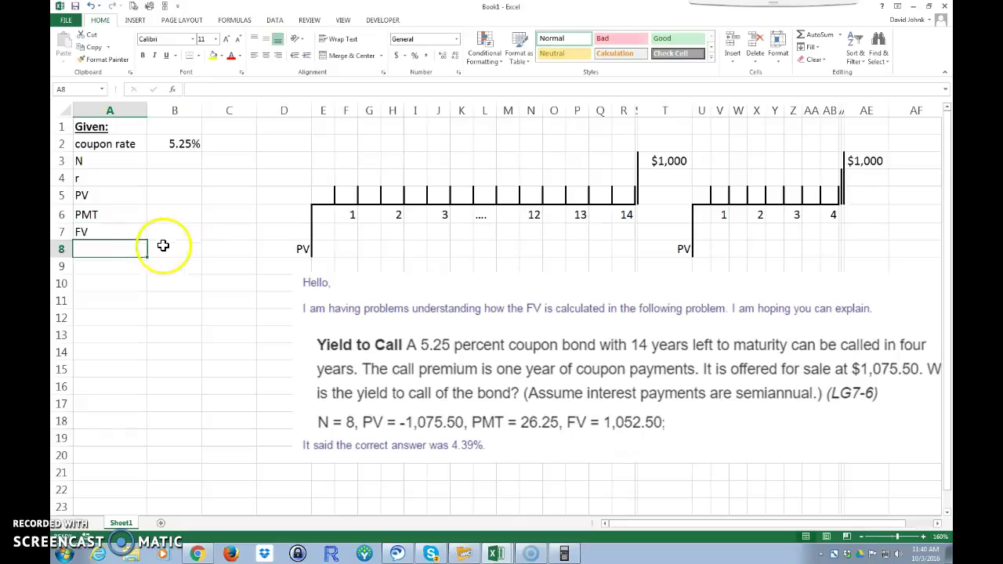
Enter 4 as the N value in B3 with the unit "years" in C3
{"action": "left_click", "coordinate": [176, 162]}
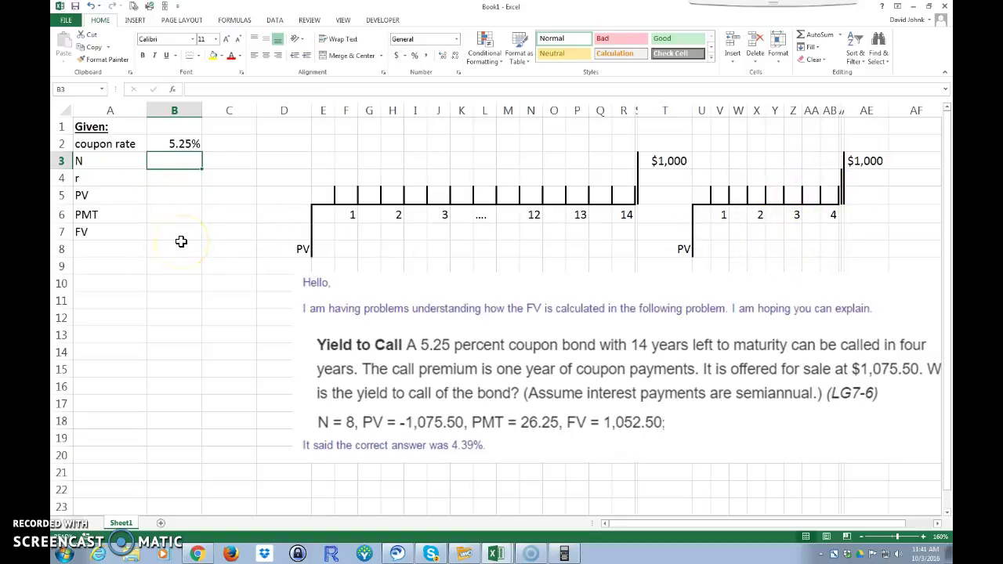
{"action": "type", "text": "4"}
{"action": "key", "text": "Tab"}
{"action": "type", "text": "ye"}
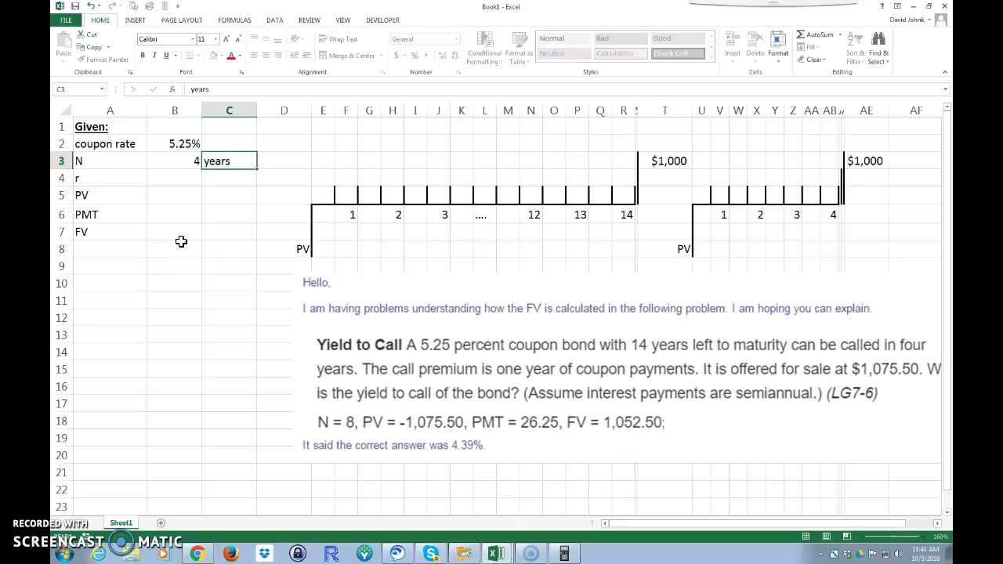
{"action": "key", "text": "Return"}
Describe r as "yield to call" in C4 and mark its value as unknown with "?" in B4
{"action": "type", "text": "yield to call"}
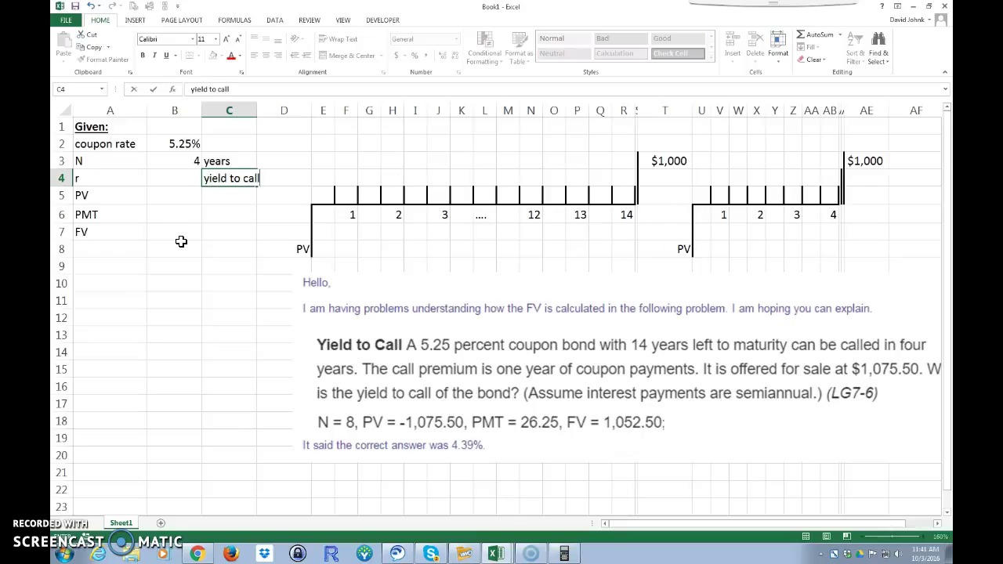
{"action": "key", "text": "Return"}
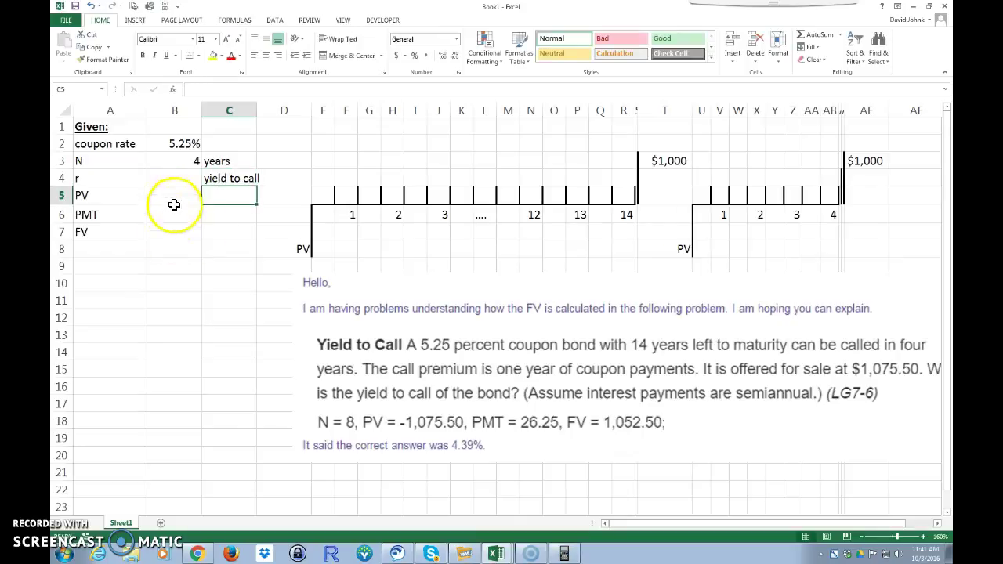
{"action": "left_click", "coordinate": [170, 179]}
{"action": "type", "text": "?"}
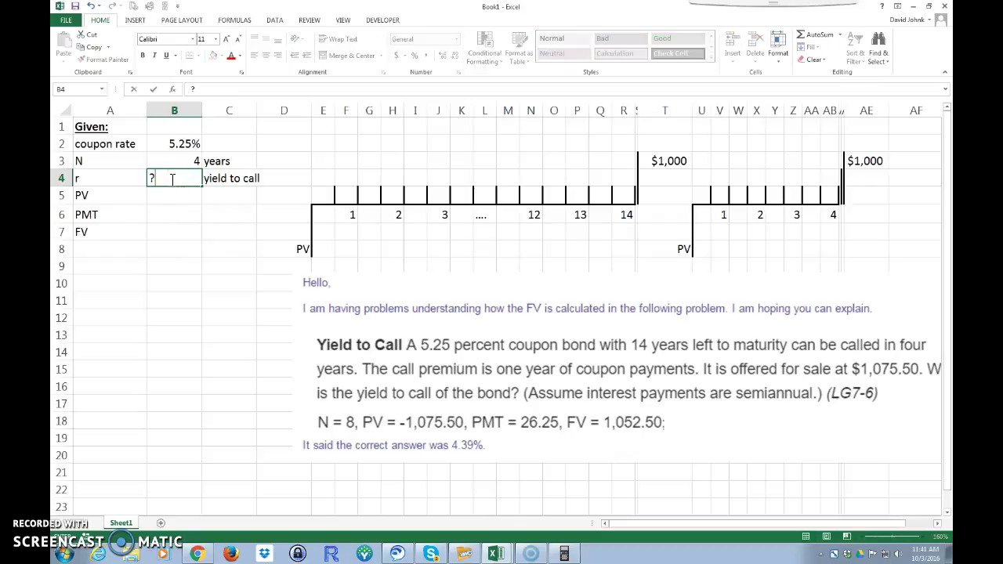
{"action": "key", "text": "Return"}
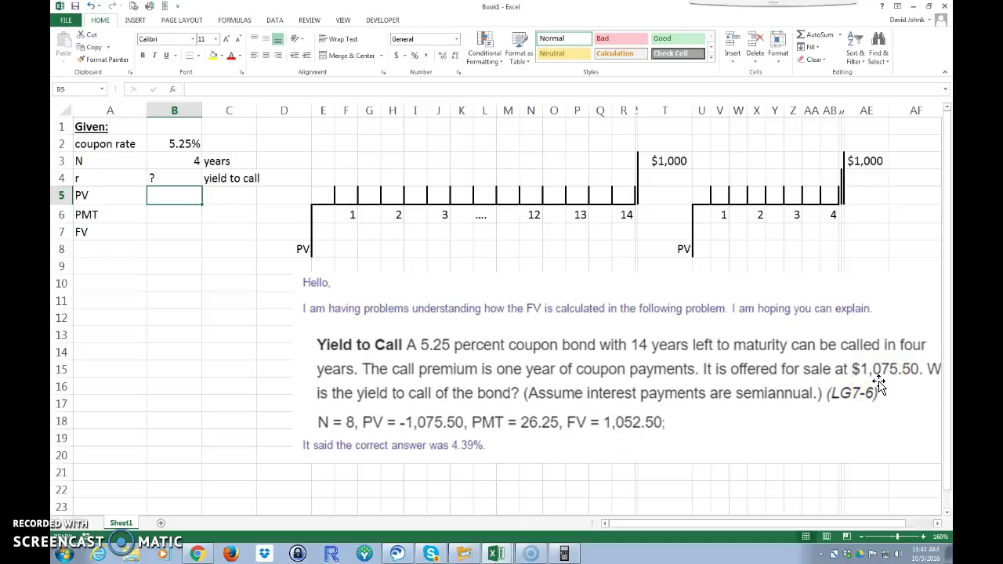
Enter -$1075.50 as the PV in B5 and shift the problem picture so its full text is in view
{"action": "type", "text": "-$107"}
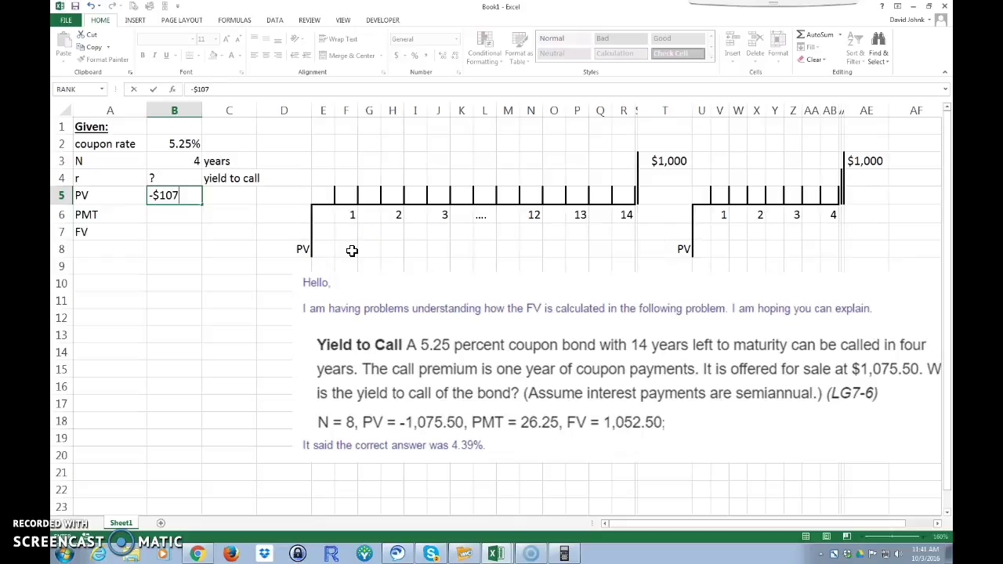
{"action": "type", "text": "5.50"}
{"action": "key", "text": "Return"}
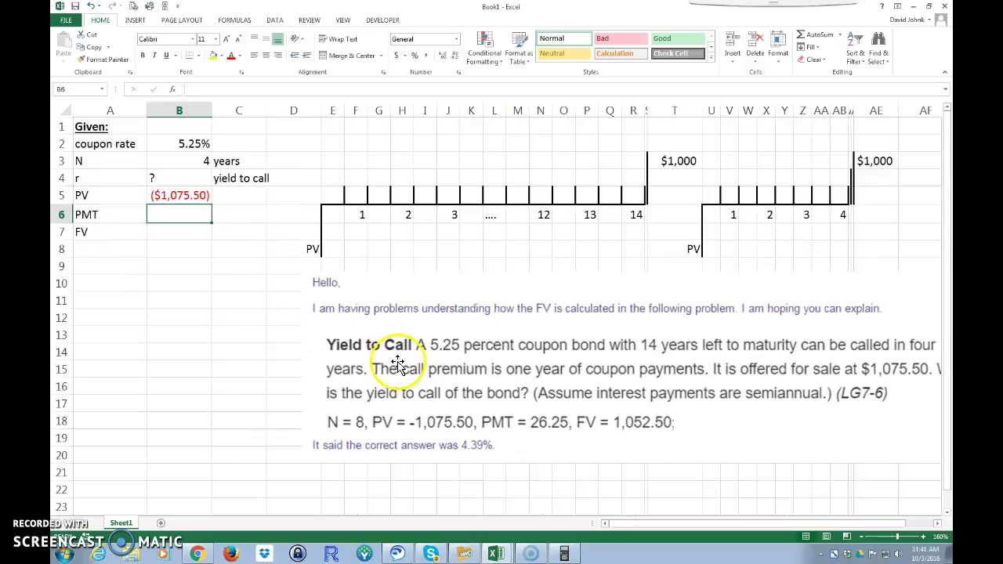
{"action": "left_click_drag", "start_coordinate": [459, 280], "coordinate": [421, 288]}
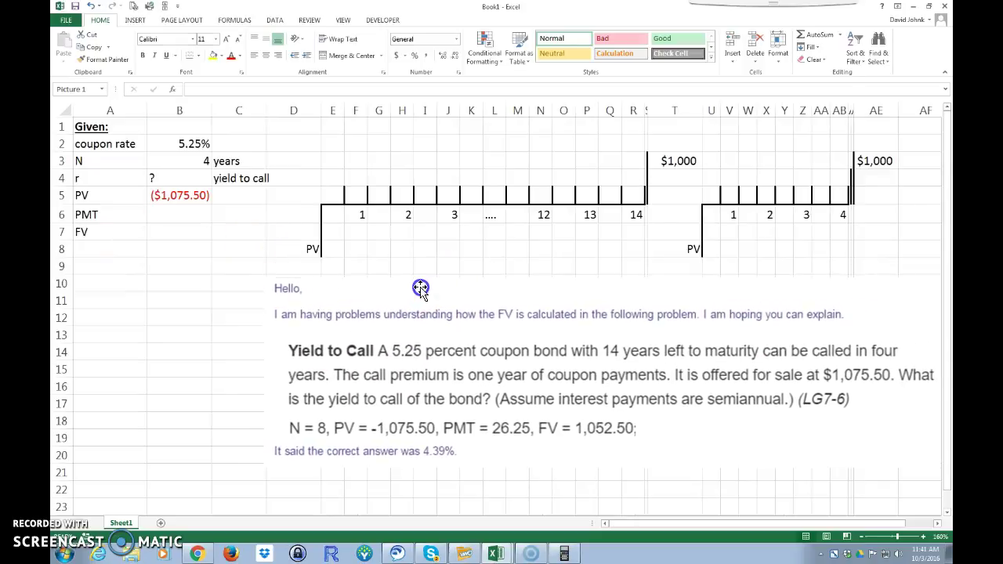
Describe PMT as "coupon payment" in C6 and mark its value as unknown with "?" in B6
{"action": "left_click", "coordinate": [166, 213]}
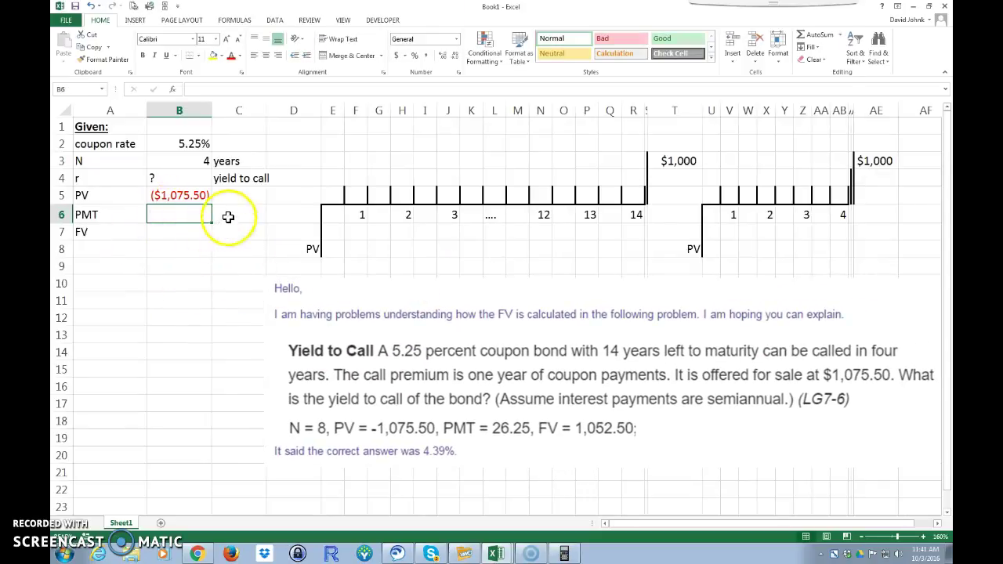
{"action": "left_click", "coordinate": [228, 216]}
{"action": "type", "text": "coupon p"}
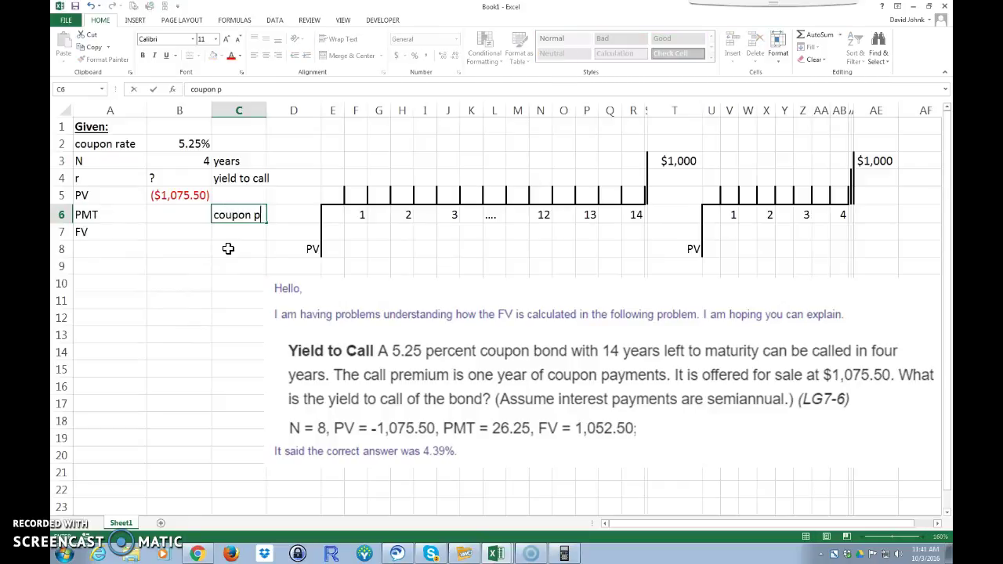
{"action": "type", "text": "ayment"}
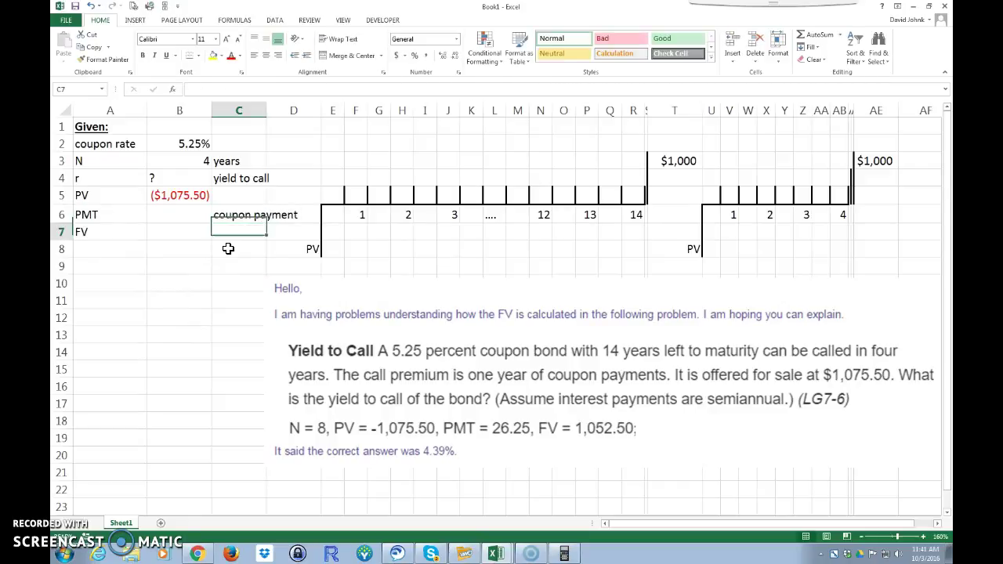
{"action": "left_click", "coordinate": [162, 211]}
{"action": "type", "text": "?"}
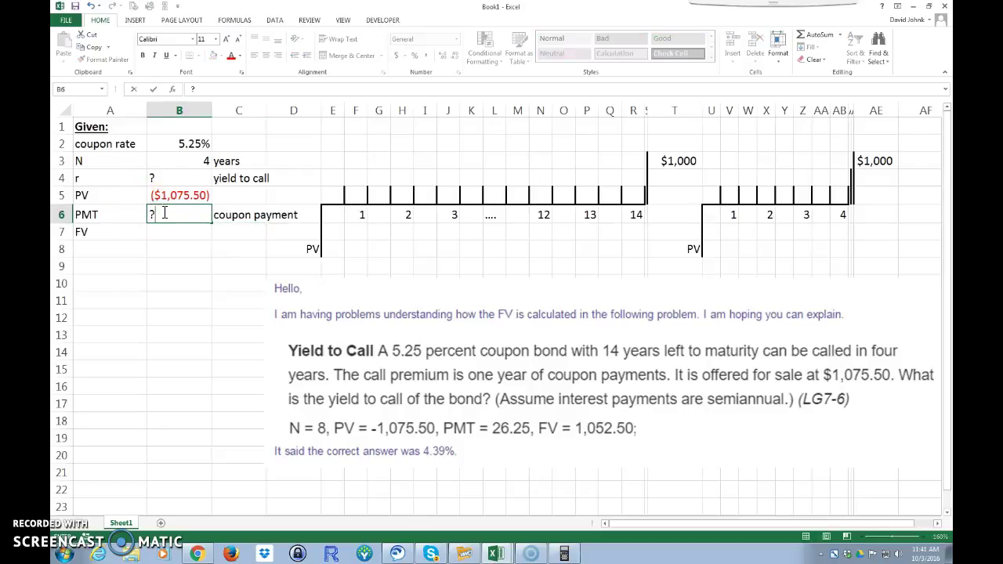
{"action": "key", "text": "Return"}
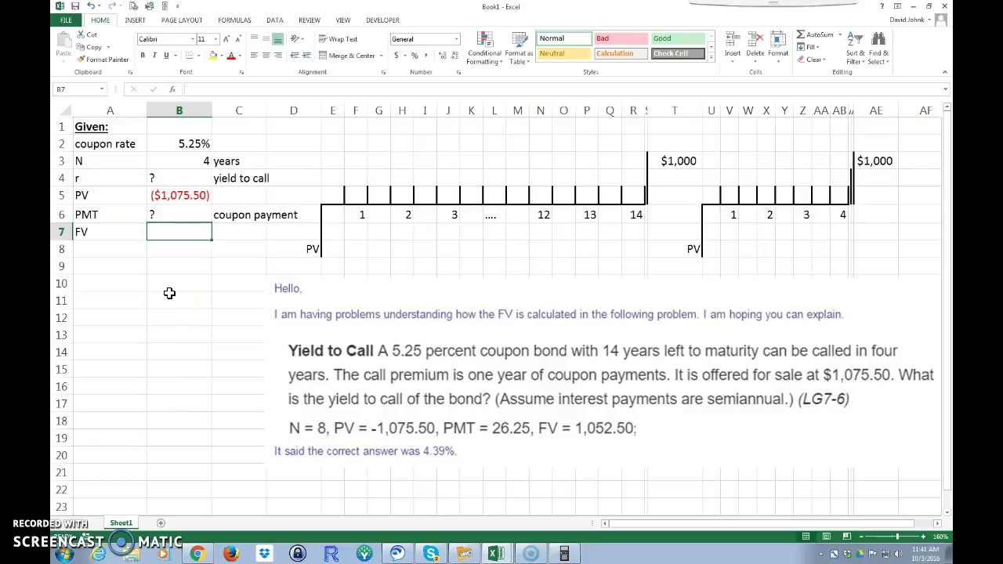
Mark the FV as unknown with "?" in B7 and describe it as "face value plus call premium" in C7
{"action": "type", "text": "?"}
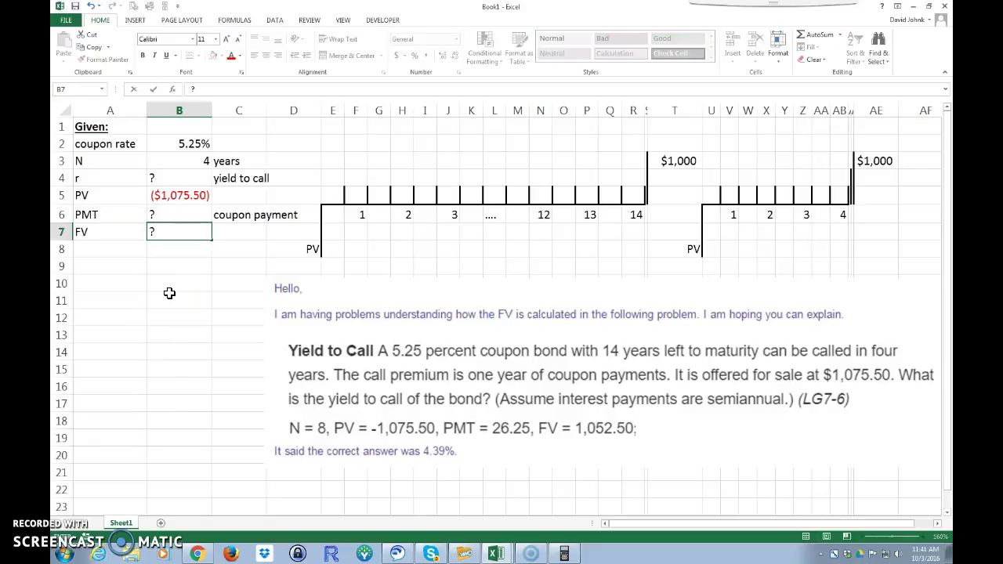
{"action": "left_click", "coordinate": [144, 329]}
{"action": "left_click", "coordinate": [231, 233]}
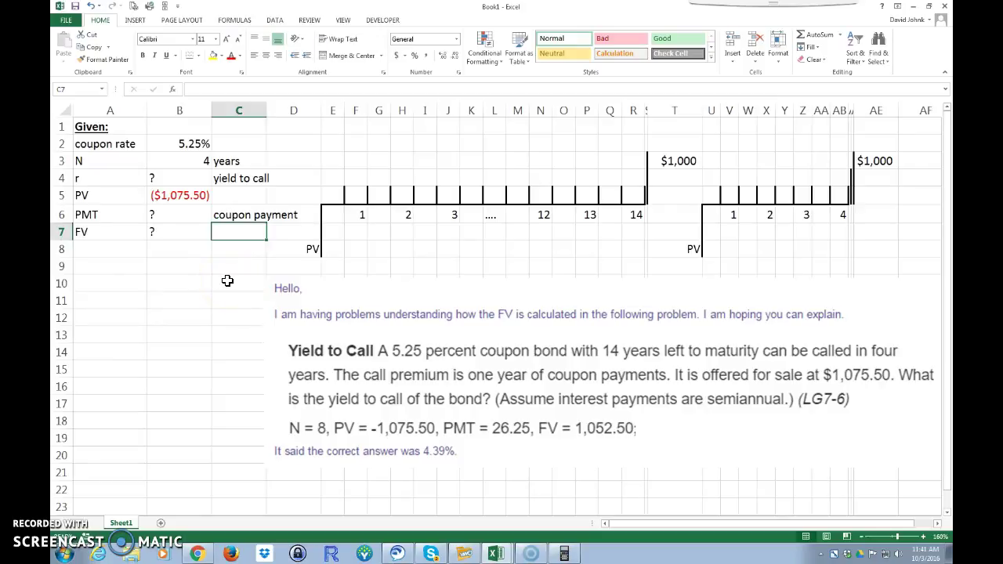
{"action": "type", "text": "face value plus call premium"}
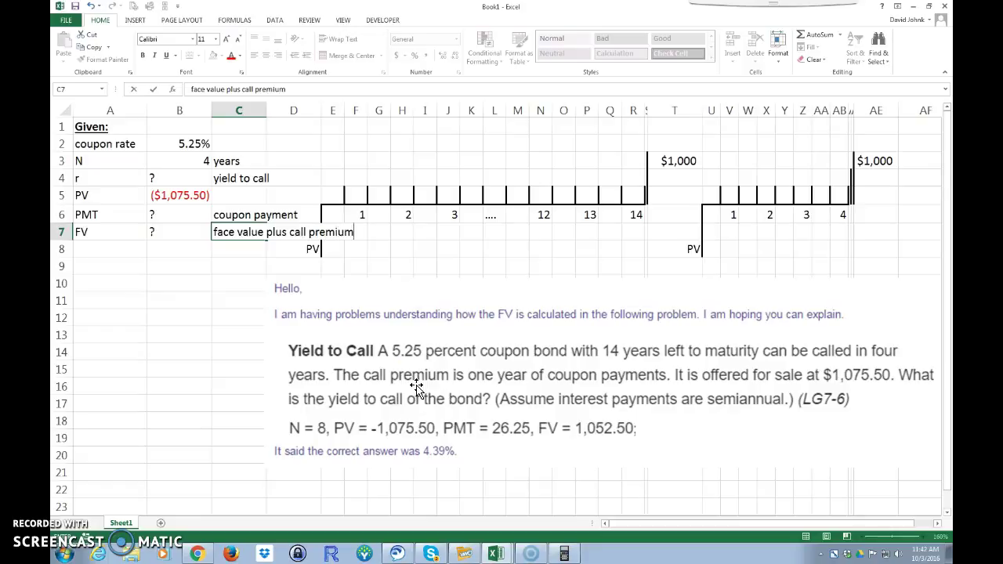
{"action": "key", "text": "Return"}
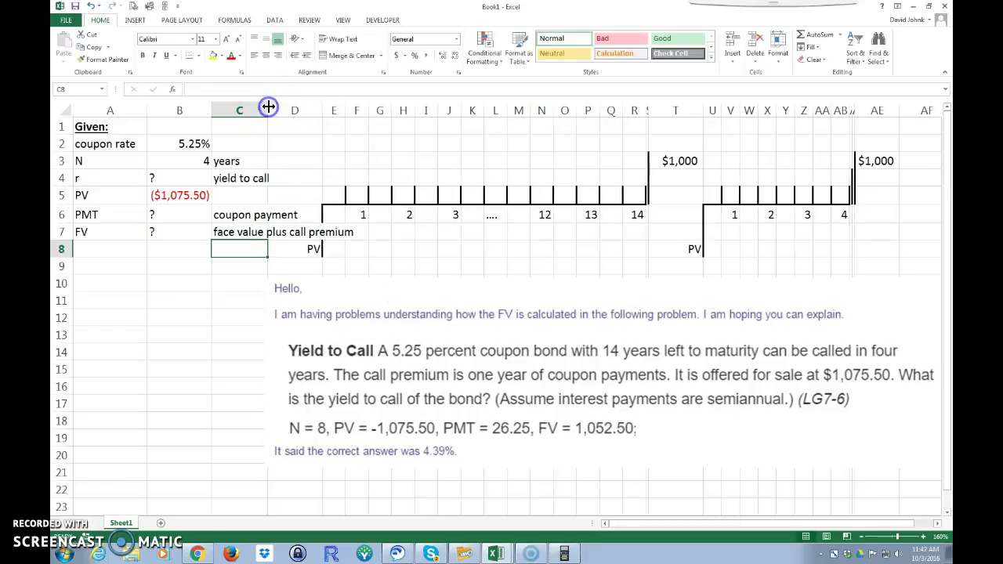
Widen column C to fit the FV description and nudge the problem picture slightly farther below the timelines
{"action": "left_click_drag", "start_coordinate": [267, 107], "coordinate": [358, 114]}
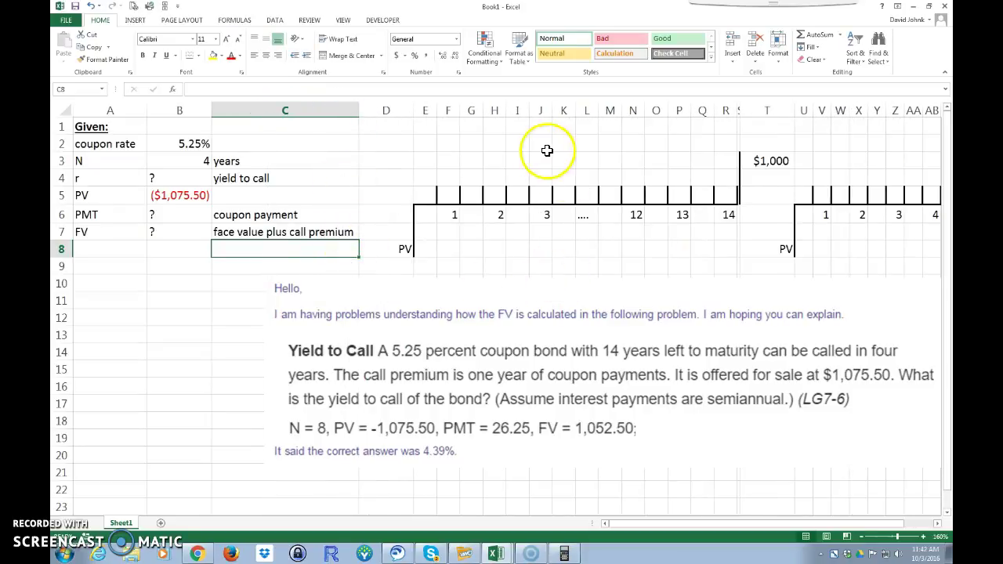
{"action": "mouse_move", "coordinate": [483, 302]}
{"action": "left_mouse_down"}
{"action": "mouse_move", "coordinate": [507, 308]}
{"action": "mouse_move", "coordinate": [477, 301]}
{"action": "left_mouse_up"}
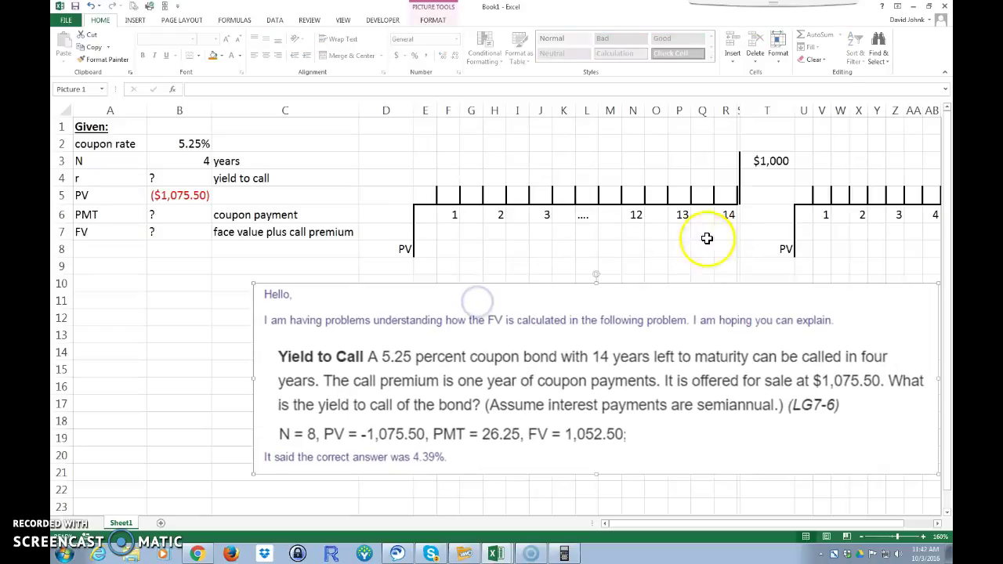
Add the heading "Find:" in A8 below the given values
{"action": "left_click_drag", "start_coordinate": [713, 523], "coordinate": [772, 525]}
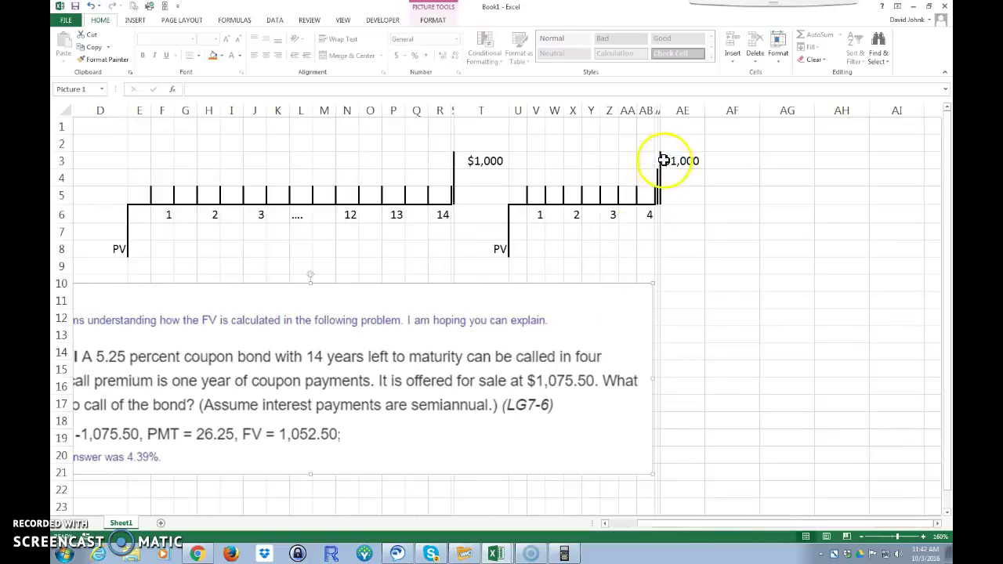
{"action": "left_click_drag", "start_coordinate": [716, 523], "coordinate": [638, 524]}
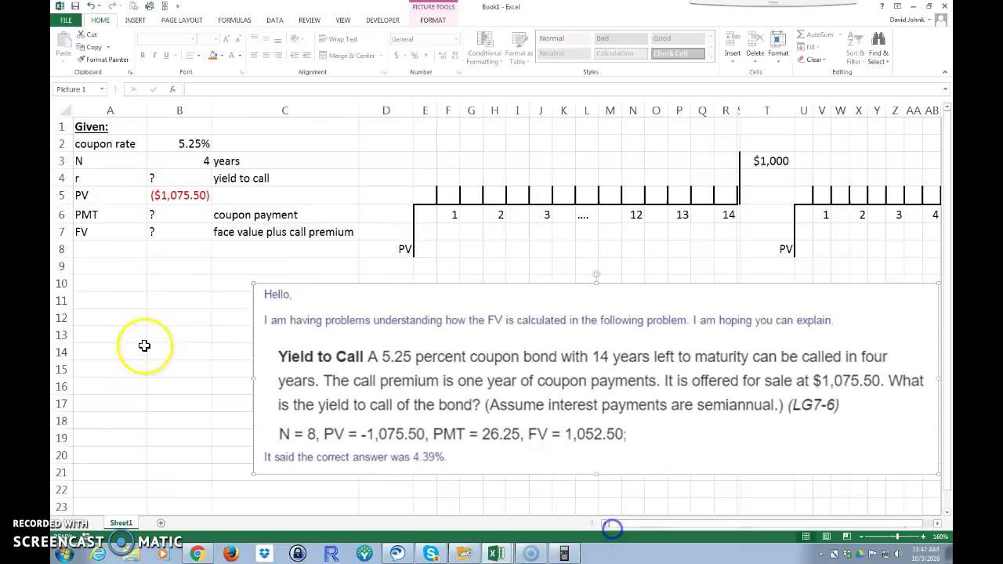
{"action": "left_click", "coordinate": [108, 249]}
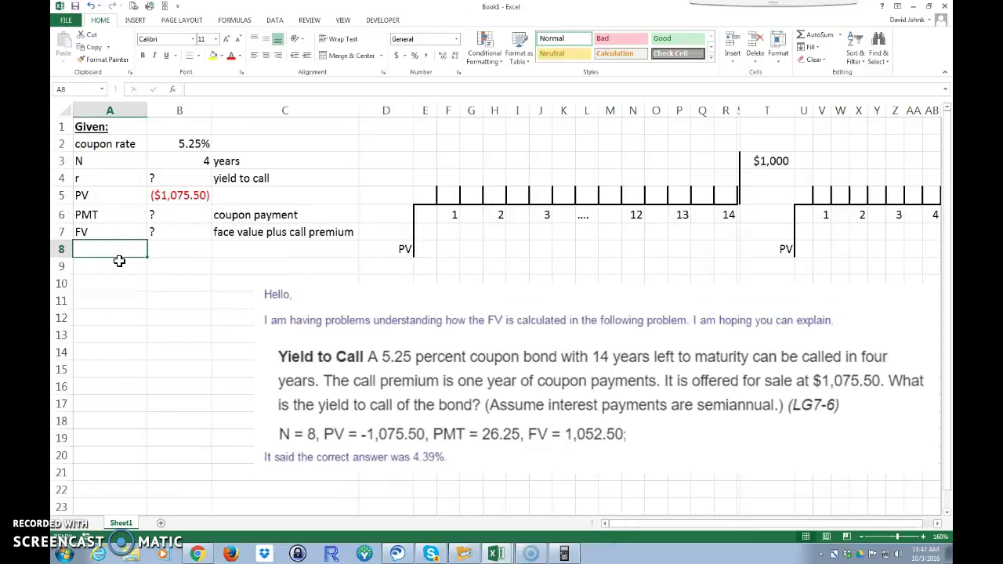
{"action": "type", "text": "So"}
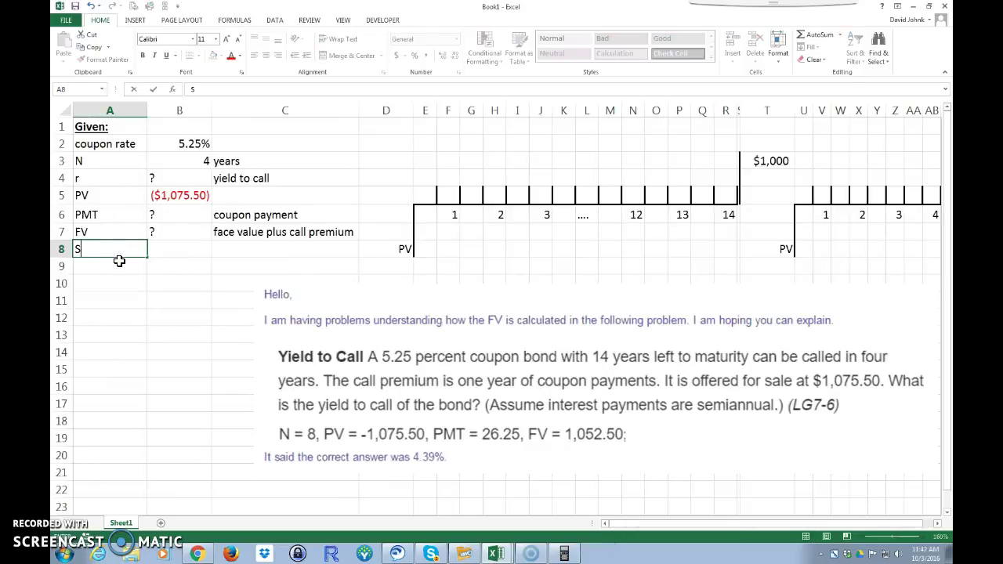
{"action": "key", "text": "Return"}
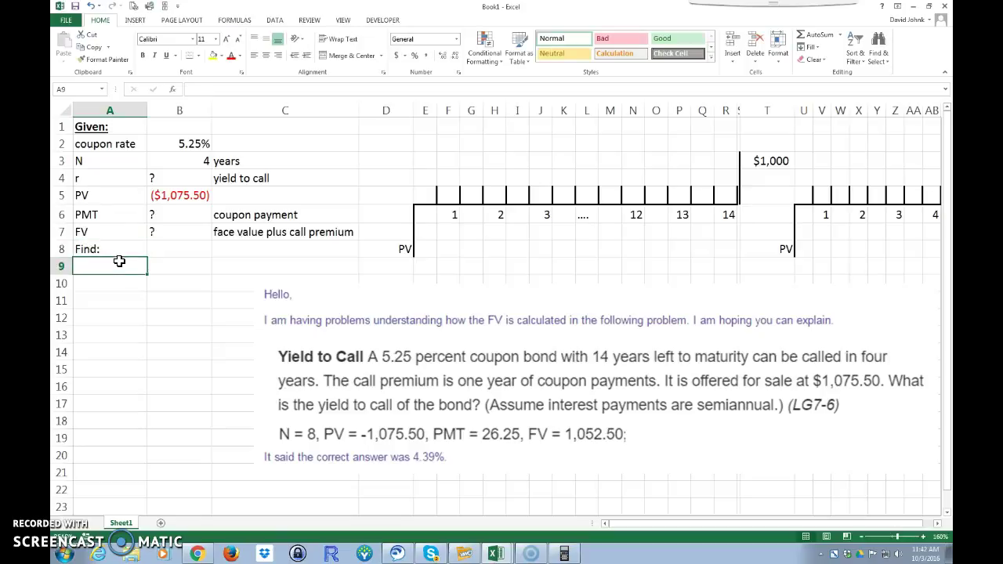
List the unknown in row 9 as "r" with value "?" and description "yield to call"
{"action": "type", "text": "r"}
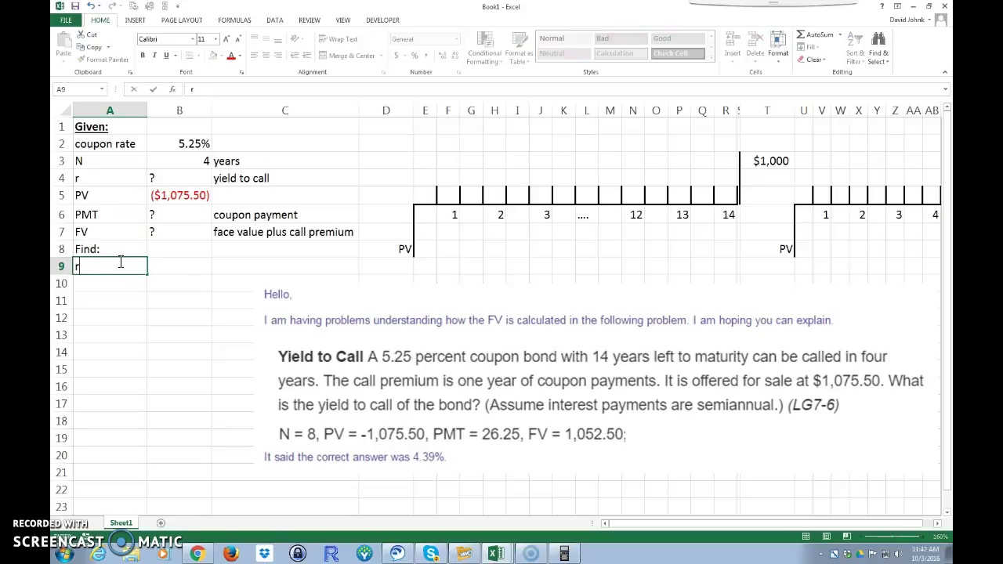
{"action": "key", "text": "Tab"}
{"action": "type", "text": "?"}
{"action": "key", "text": "Tab"}
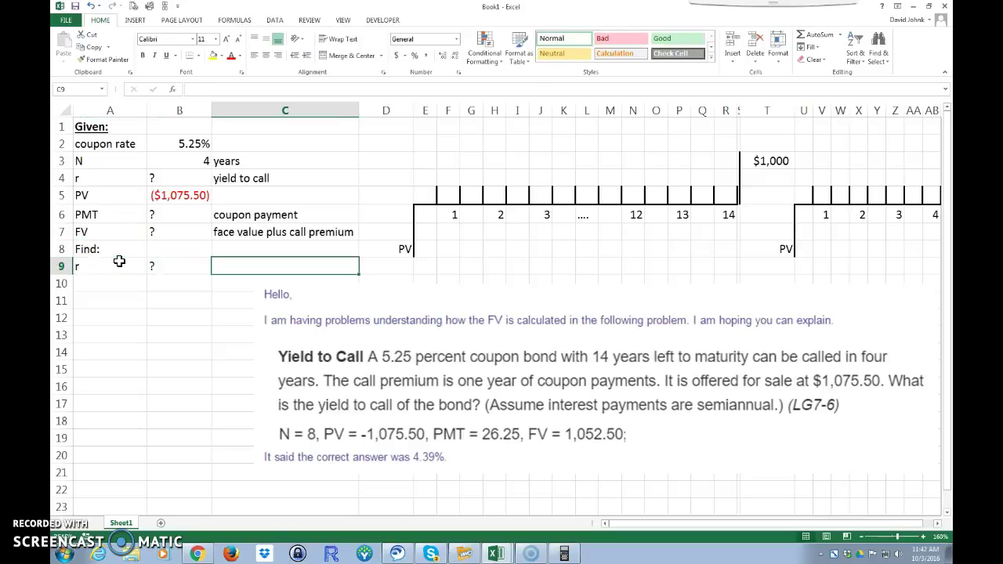
{"action": "type", "text": "y"}
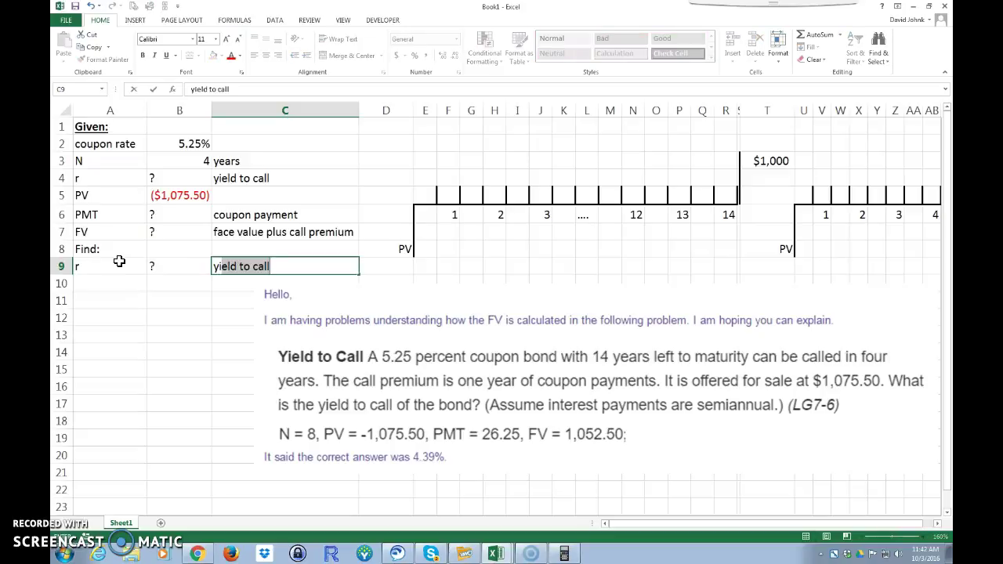
{"action": "key", "text": "Return"}
Shift the problem picture sideways to uncover most of column C and fit column B's width to its contents
{"action": "left_click_drag", "start_coordinate": [318, 298], "coordinate": [400, 301]}
{"action": "left_click", "coordinate": [110, 284]}
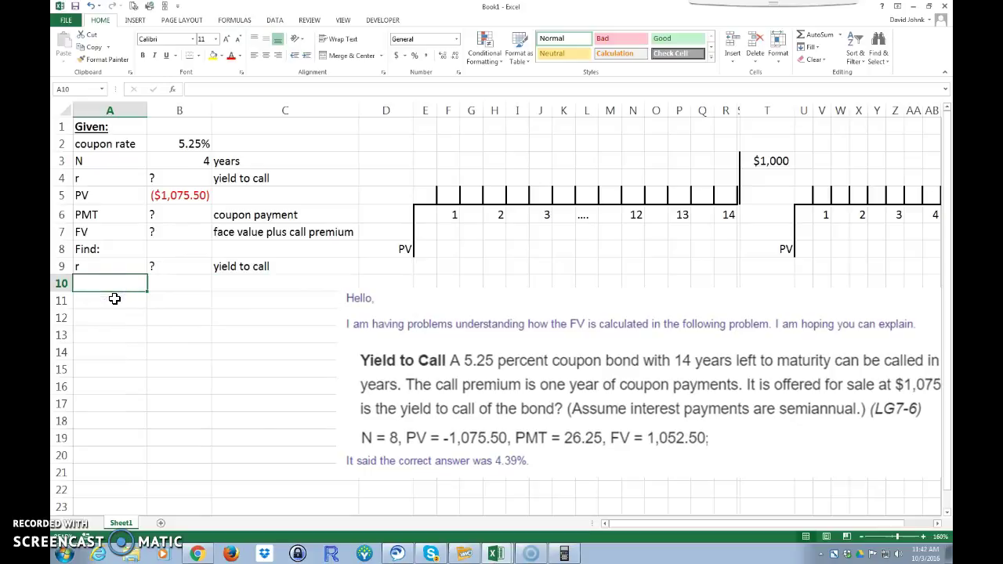
{"action": "left_click_drag", "start_coordinate": [210, 107], "coordinate": [184, 106]}
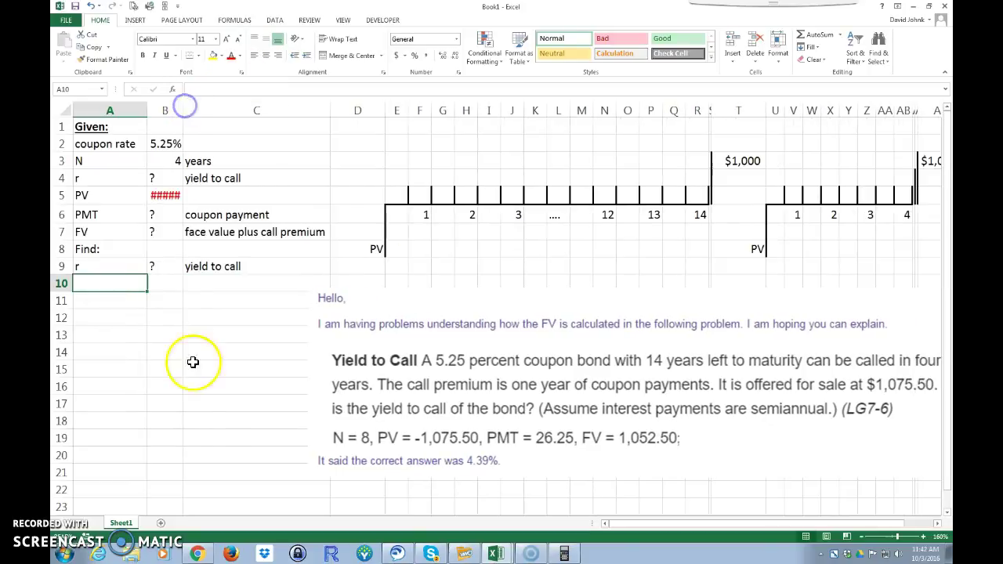
{"action": "double_click", "coordinate": [183, 109]}
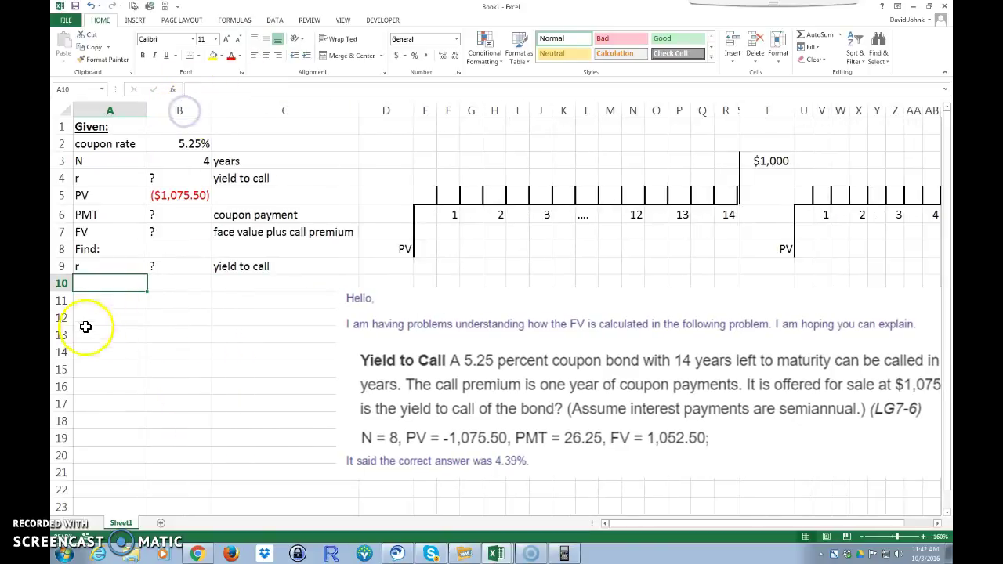
Add the heading "Solution:" in A10
{"action": "left_click", "coordinate": [89, 286]}
{"action": "type", "text": "S"}
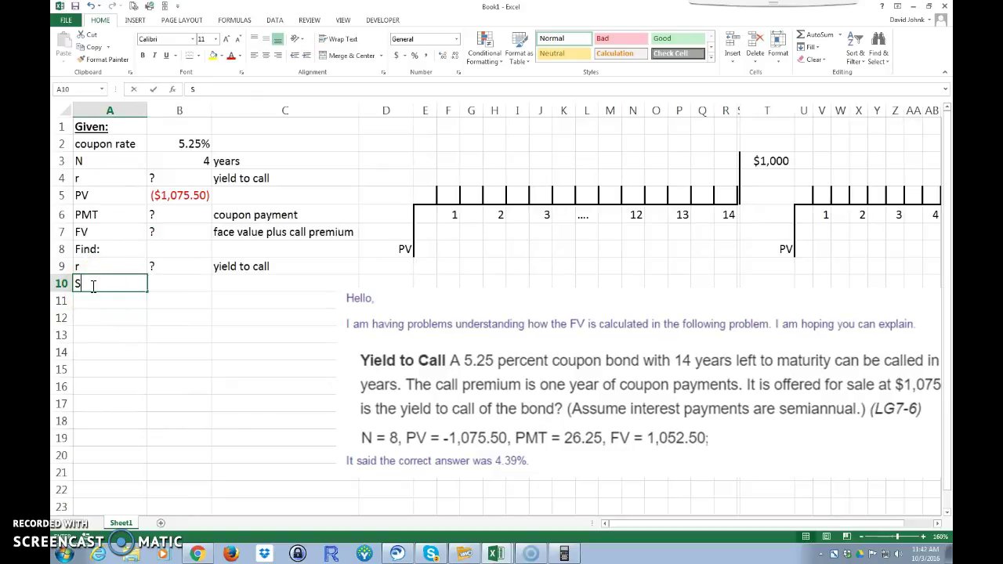
{"action": "type", "text": "olution:"}
{"action": "key", "text": "Return"}
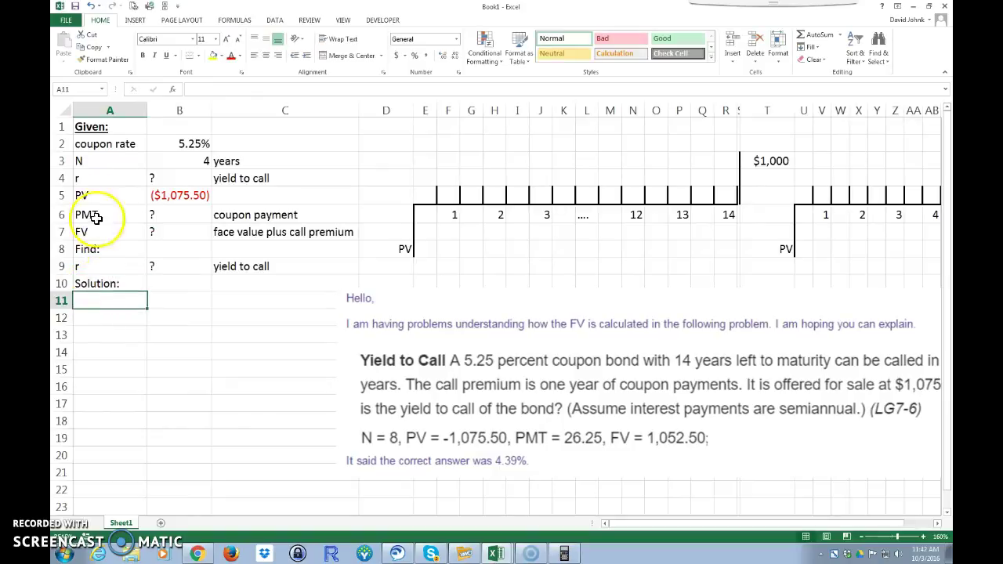
Copy the bold underlined formatting of "Given:" to the "Find:" and "Solution:" headings
{"action": "left_click", "coordinate": [90, 127]}
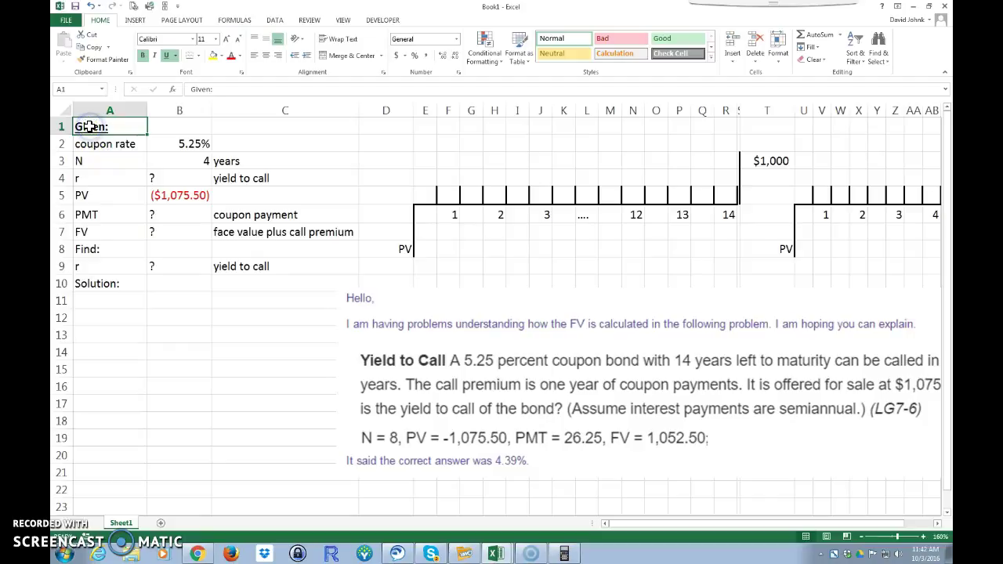
{"action": "left_click", "coordinate": [96, 59]}
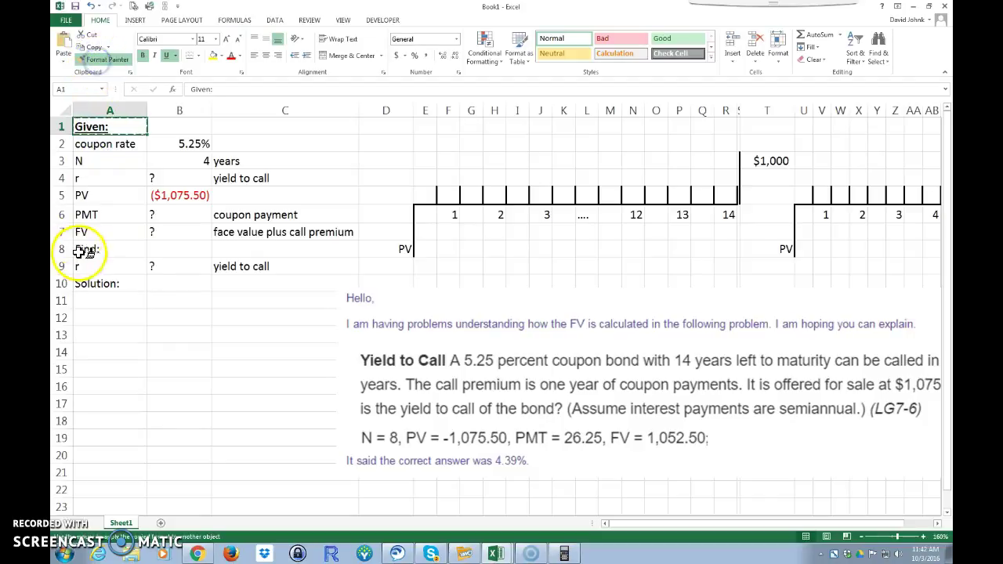
{"action": "left_click", "coordinate": [85, 250]}
{"action": "left_click", "coordinate": [97, 60]}
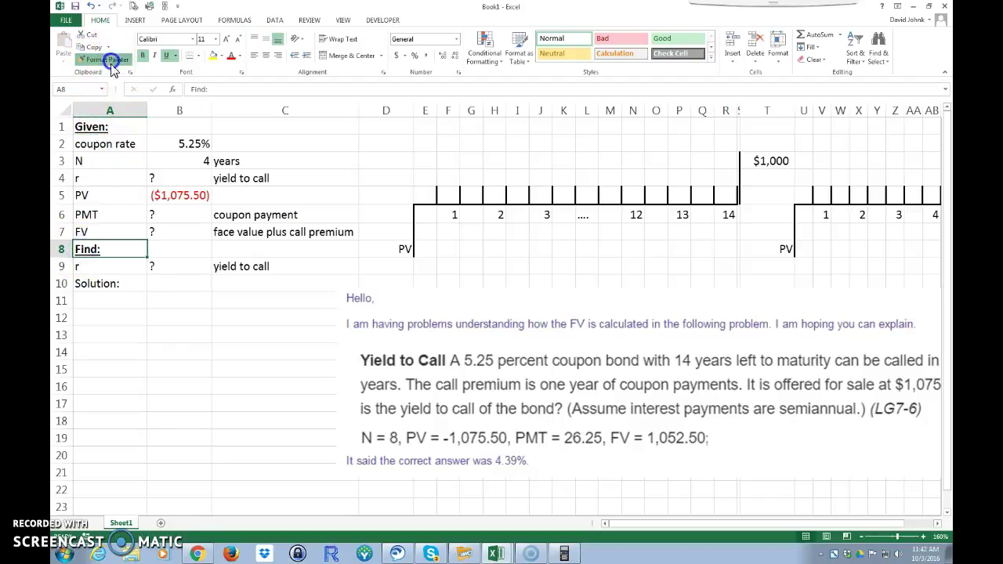
{"action": "left_click", "coordinate": [93, 283]}
{"action": "left_click", "coordinate": [99, 339]}
Label A11 "PMT" and calculate the semiannual coupon payment in B11 with the formula =T3*B2/2
{"action": "left_click", "coordinate": [108, 305]}
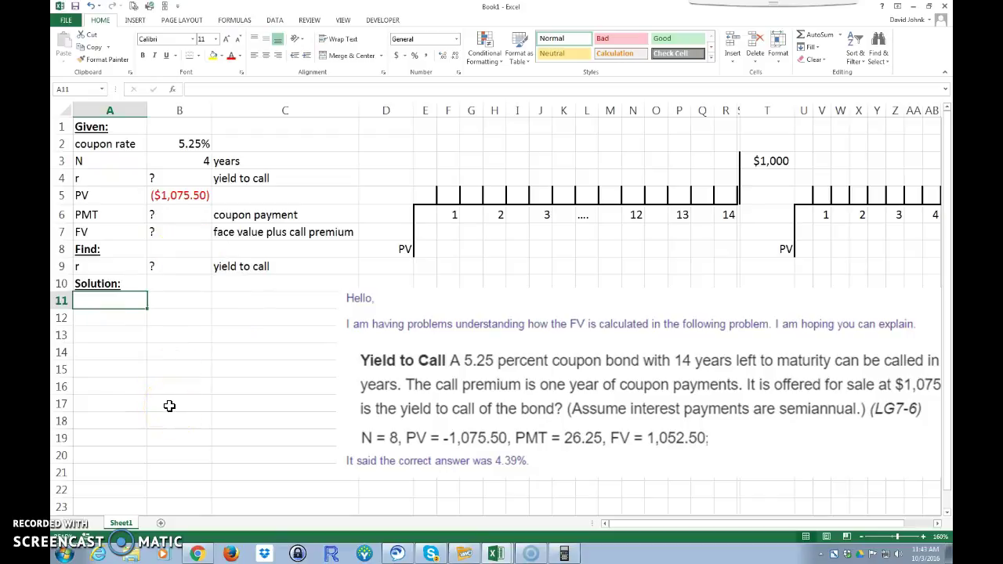
{"action": "type", "text": "PMT"}
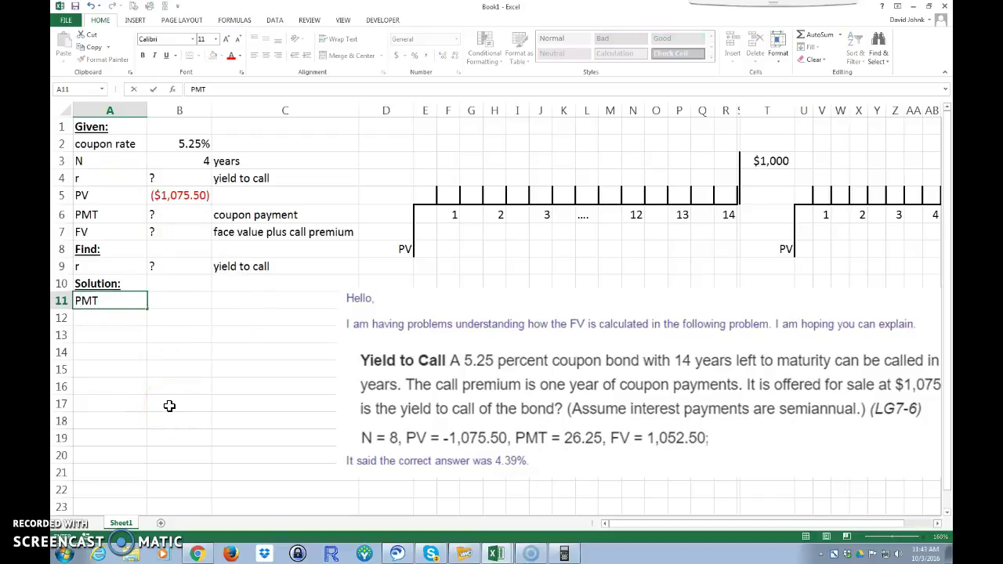
{"action": "key", "text": "Tab"}
{"action": "type", "text": "="}
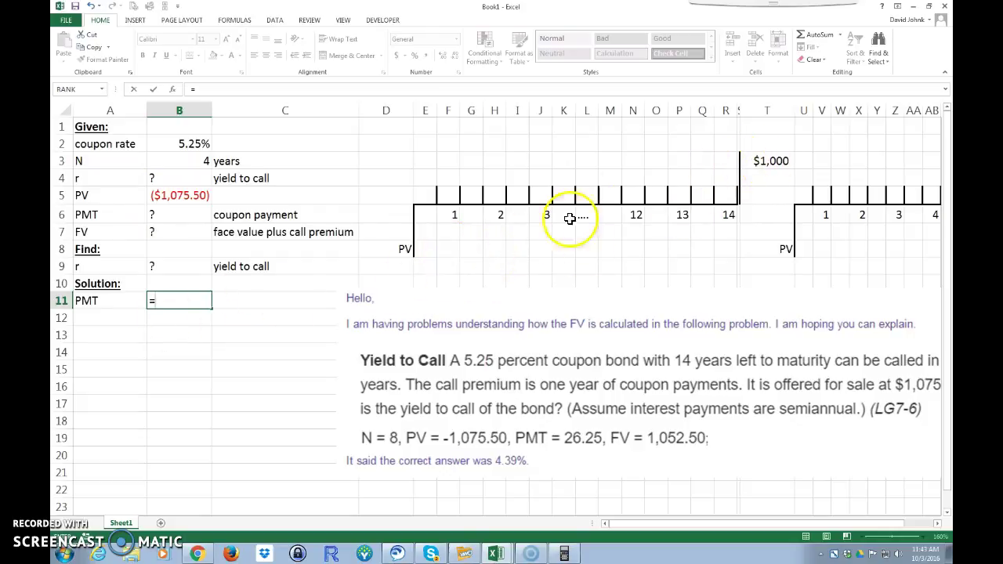
{"action": "left_click", "coordinate": [771, 160]}
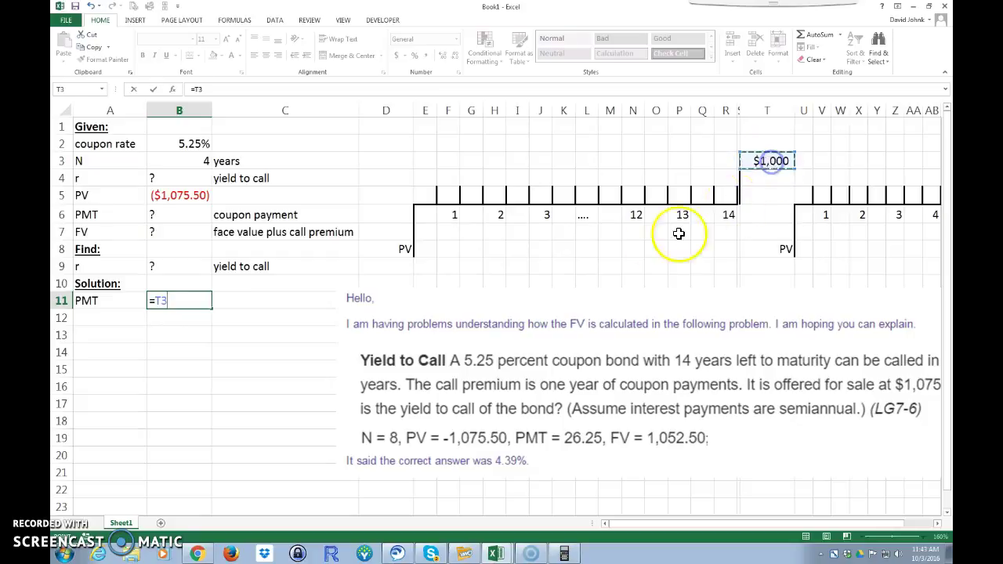
{"action": "type", "text": "*"}
{"action": "left_click", "coordinate": [183, 144]}
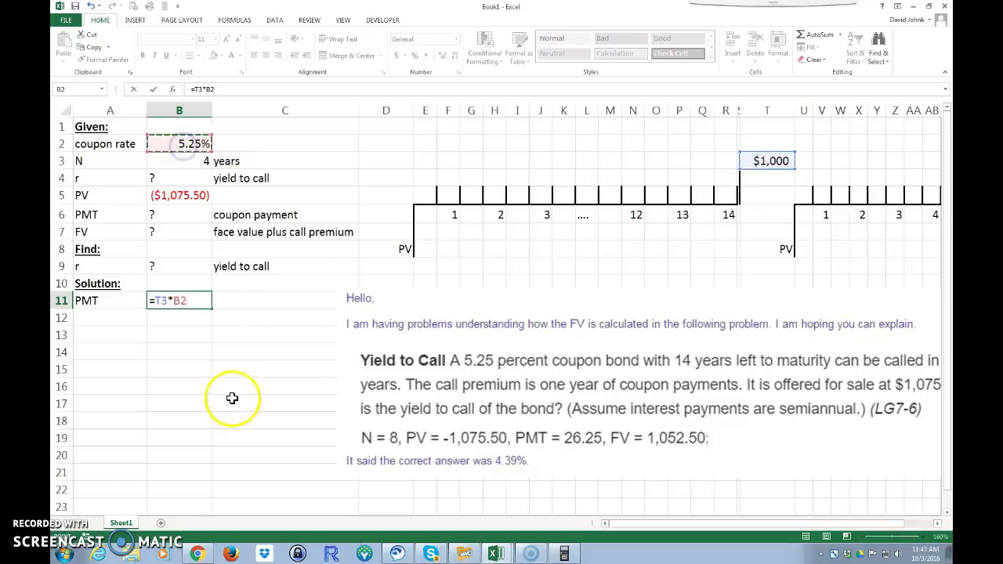
{"action": "left_click", "coordinate": [161, 445]}
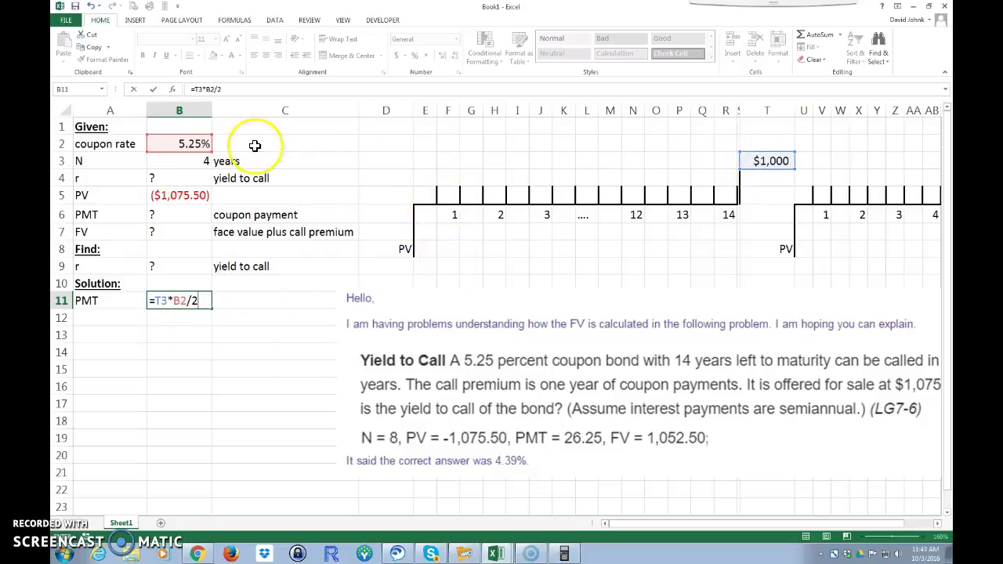
{"action": "key", "text": "Return"}
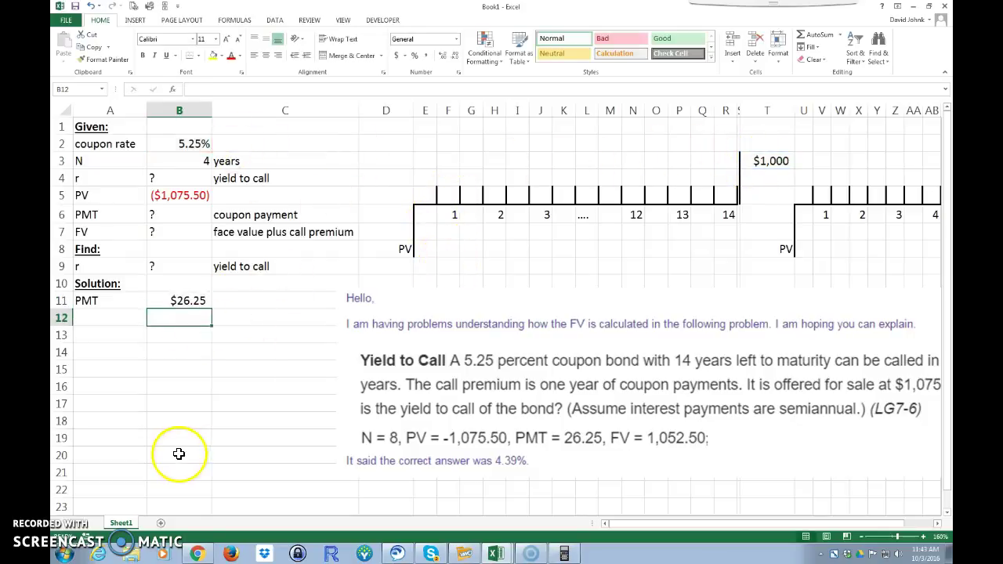
Describe the calculated PMT as "coupon payment" in C11
{"action": "left_click", "coordinate": [246, 300]}
{"action": "type", "text": "co"}
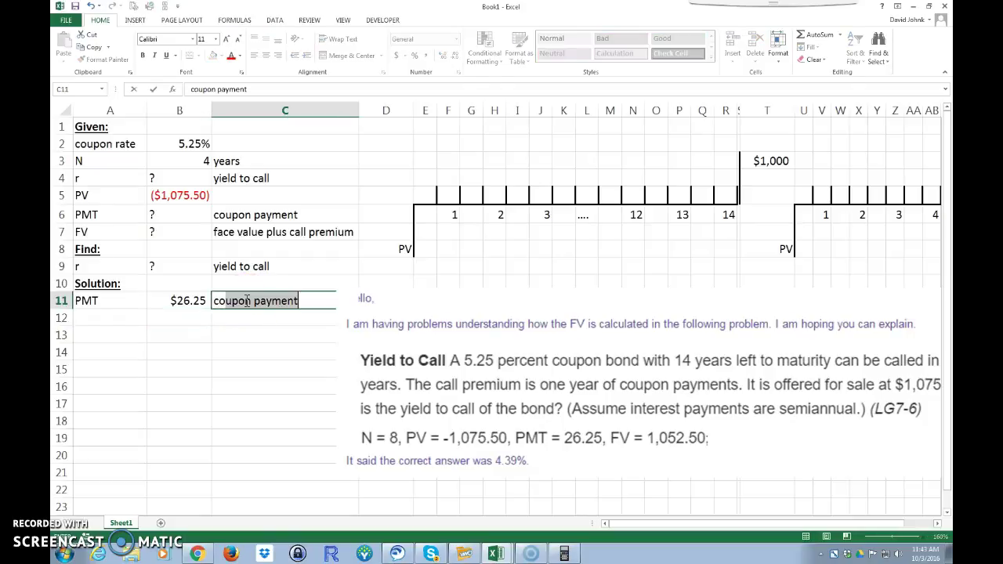
{"action": "type", "text": "m"}
{"action": "key", "text": "BackSpace"}
{"action": "type", "text": "oupo"}
{"action": "key", "text": "Return"}
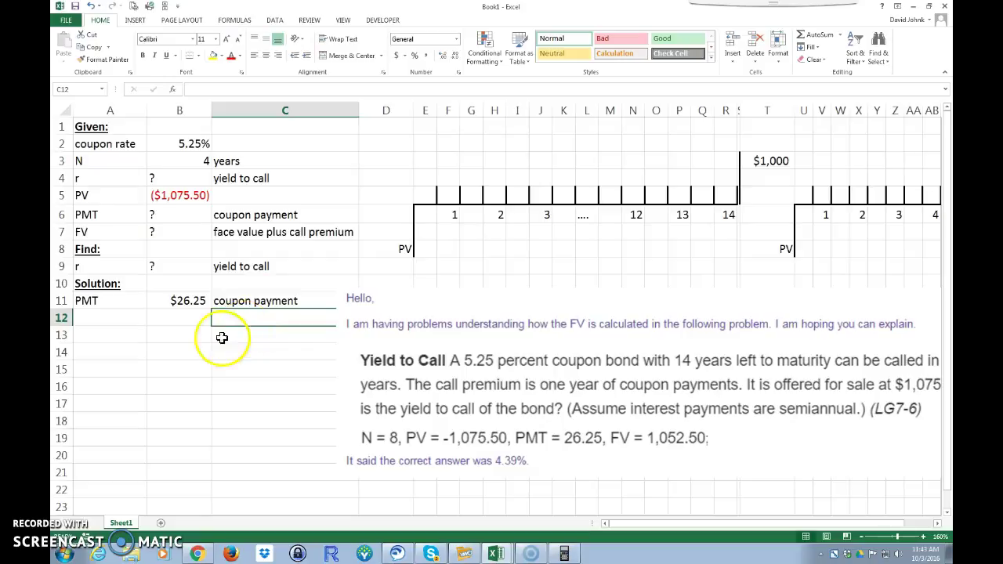
Label A12 "call premium" and copy the plain formatting of the PMT label in A11 to it
{"action": "left_click", "coordinate": [95, 318]}
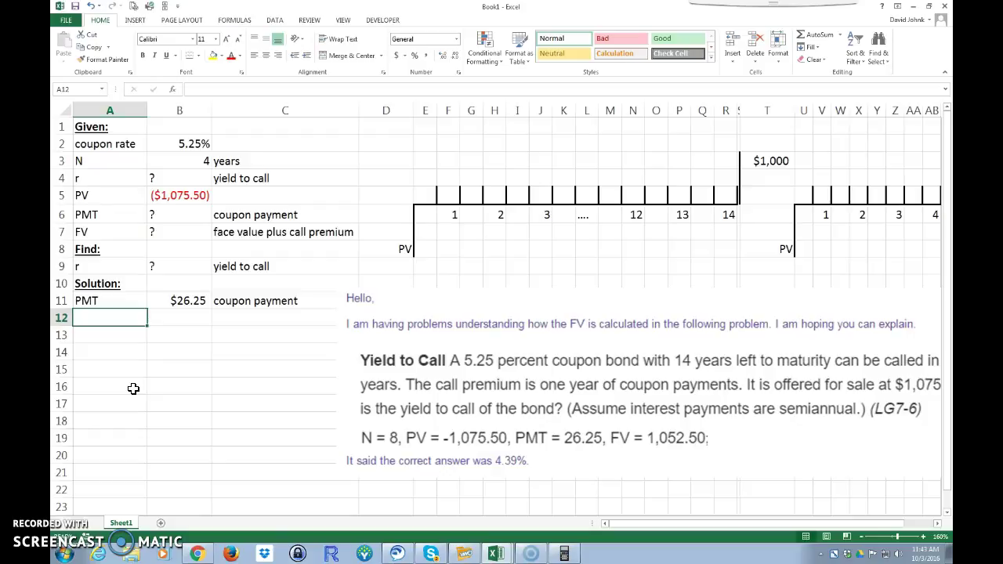
{"action": "type", "text": "ca"}
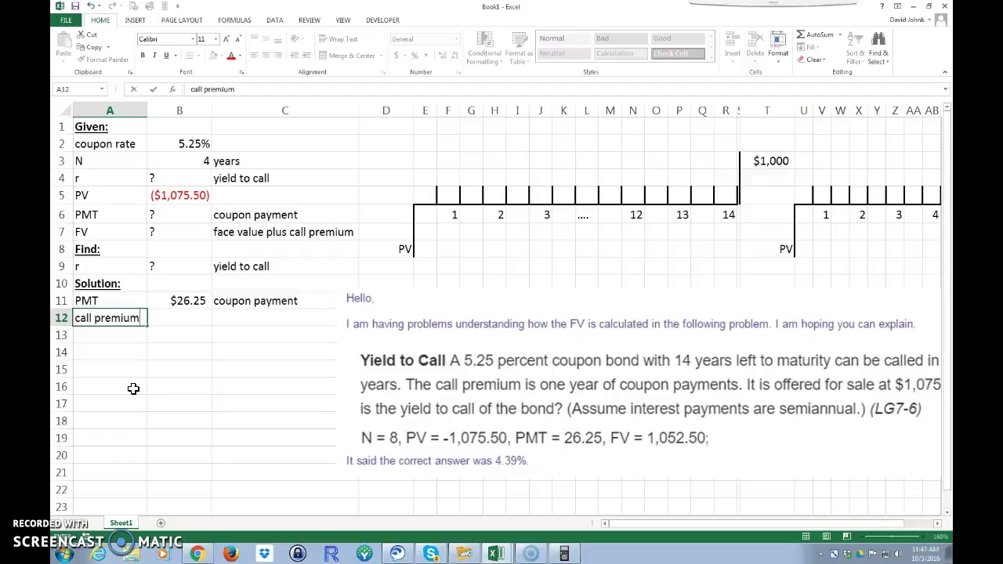
{"action": "type", "text": "ll premium"}
{"action": "key", "text": "Tab"}
{"action": "left_click", "coordinate": [92, 300]}
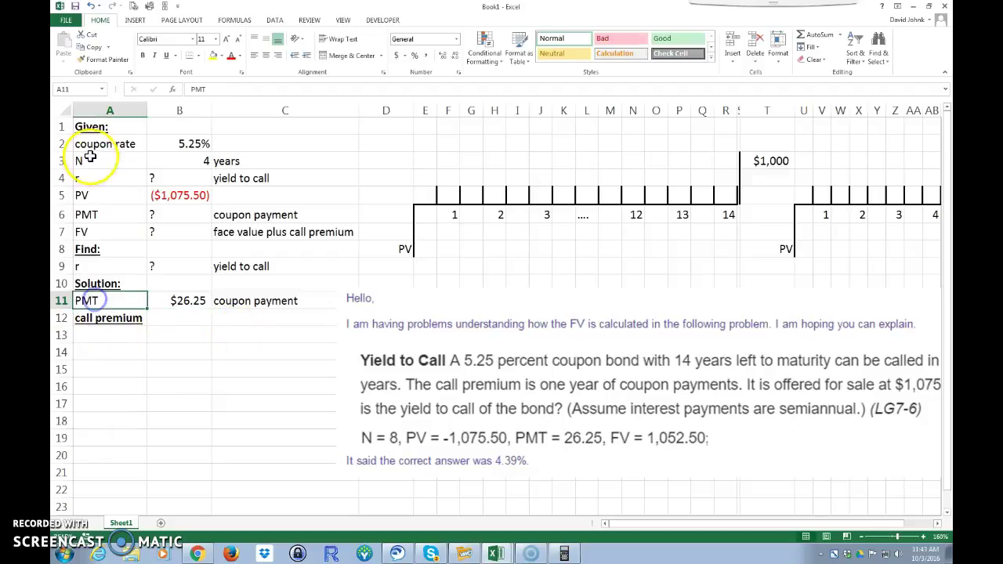
{"action": "left_click", "coordinate": [98, 59]}
{"action": "left_click", "coordinate": [115, 321]}
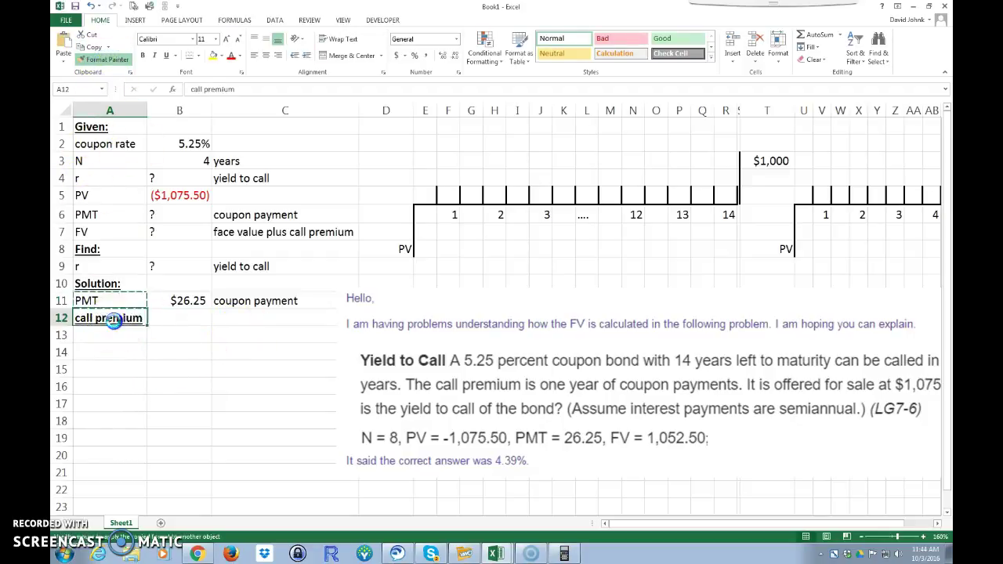
Calculate the call premium in B12 as one year of coupon payments with the formula =B11*2
{"action": "left_click", "coordinate": [166, 317]}
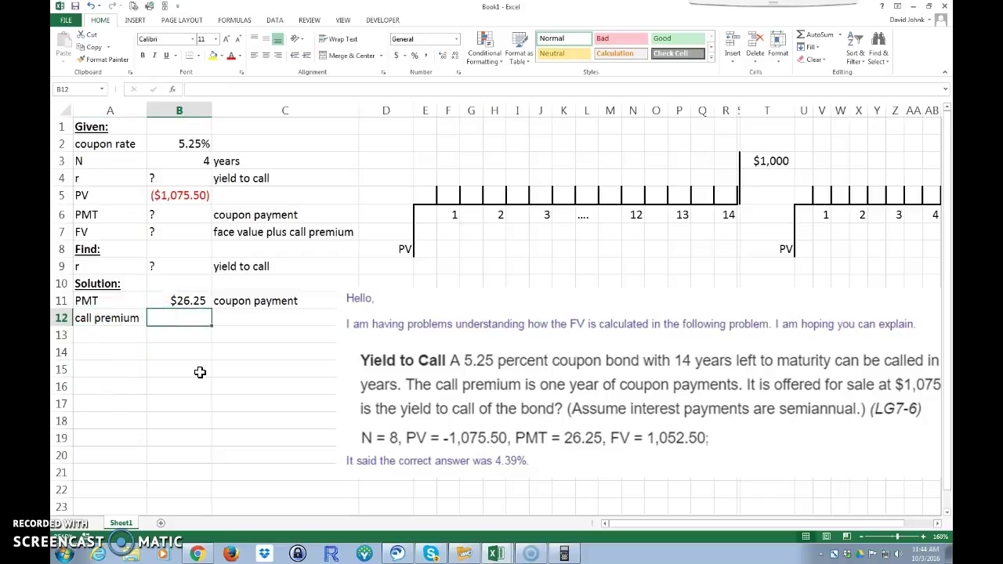
{"action": "type", "text": "="}
{"action": "left_click", "coordinate": [188, 300]}
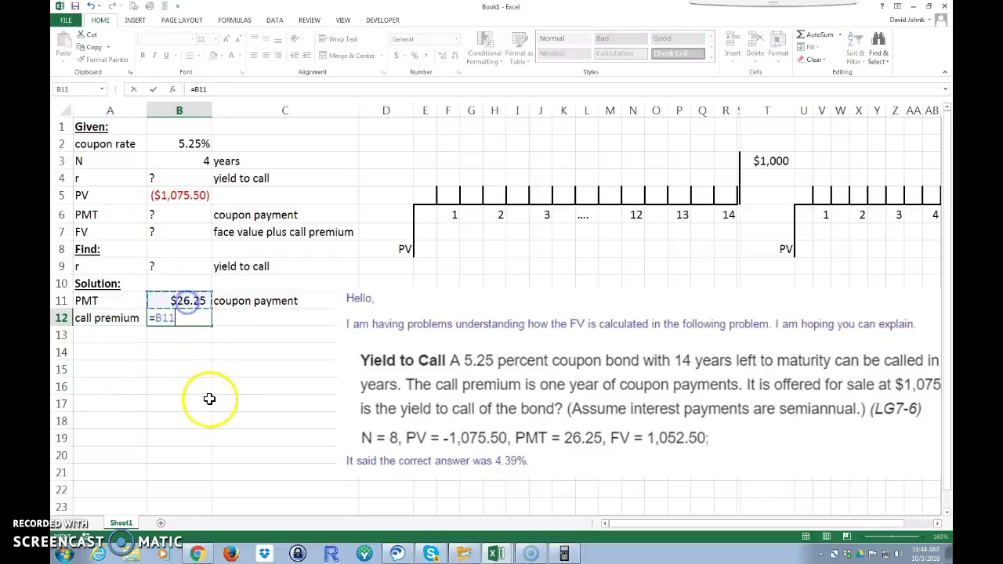
{"action": "type", "text": "*2"}
{"action": "key", "text": "Return"}
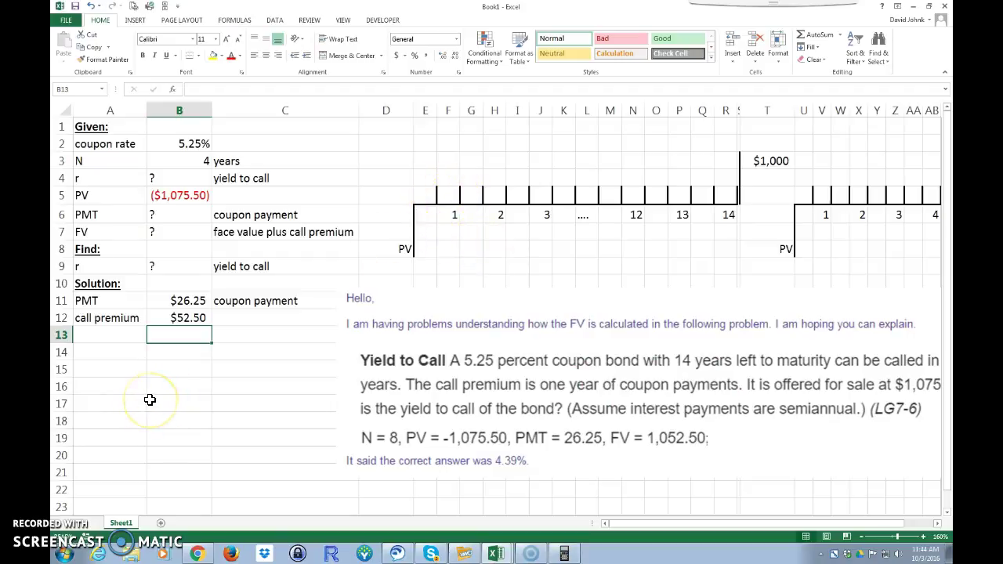
Label A13 "FV" and calculate the future value in B13 as face value plus call premium with the formula =T3+B12
{"action": "left_click", "coordinate": [106, 334]}
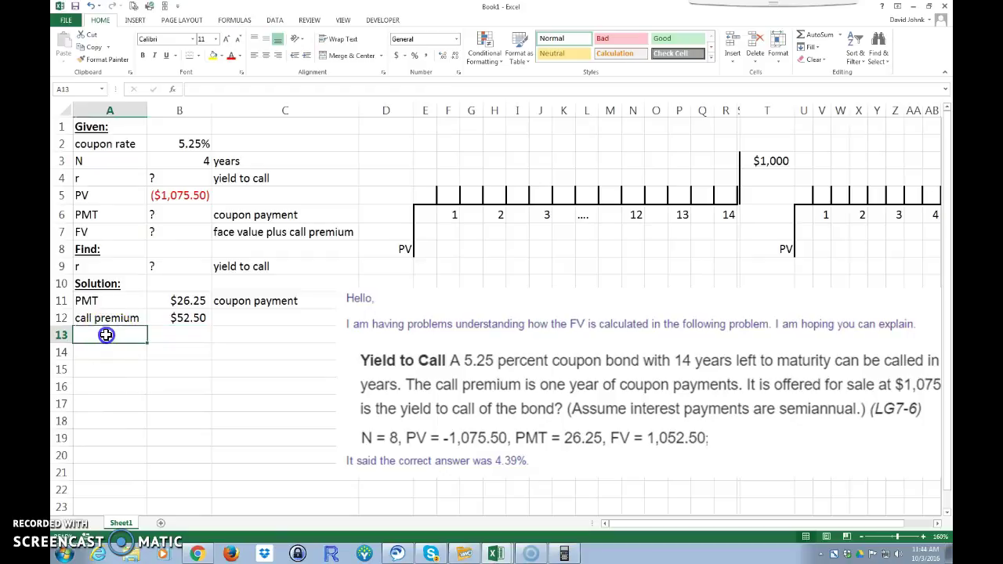
{"action": "type", "text": "FV"}
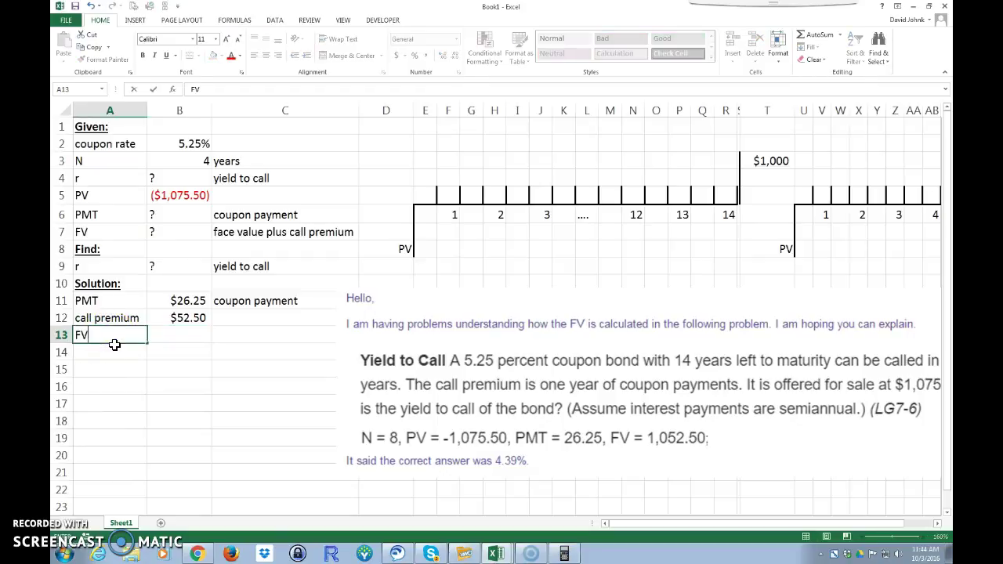
{"action": "key", "text": "Tab"}
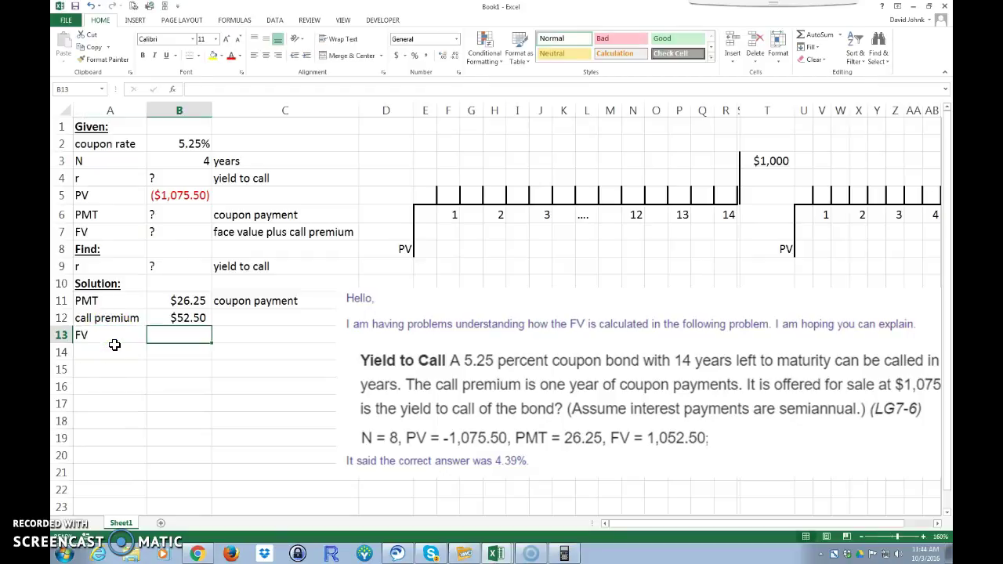
{"action": "type", "text": "="}
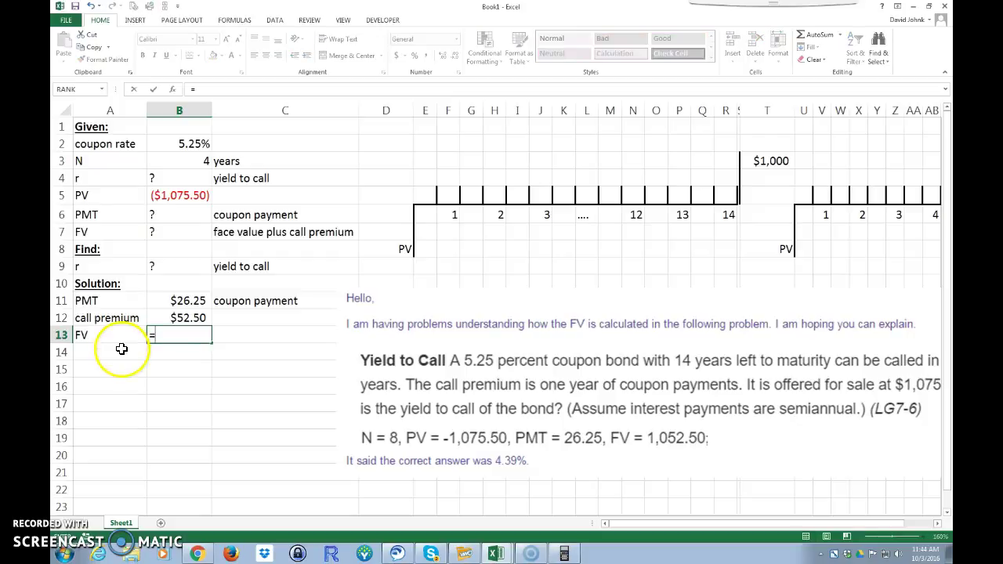
{"action": "left_click", "coordinate": [763, 162]}
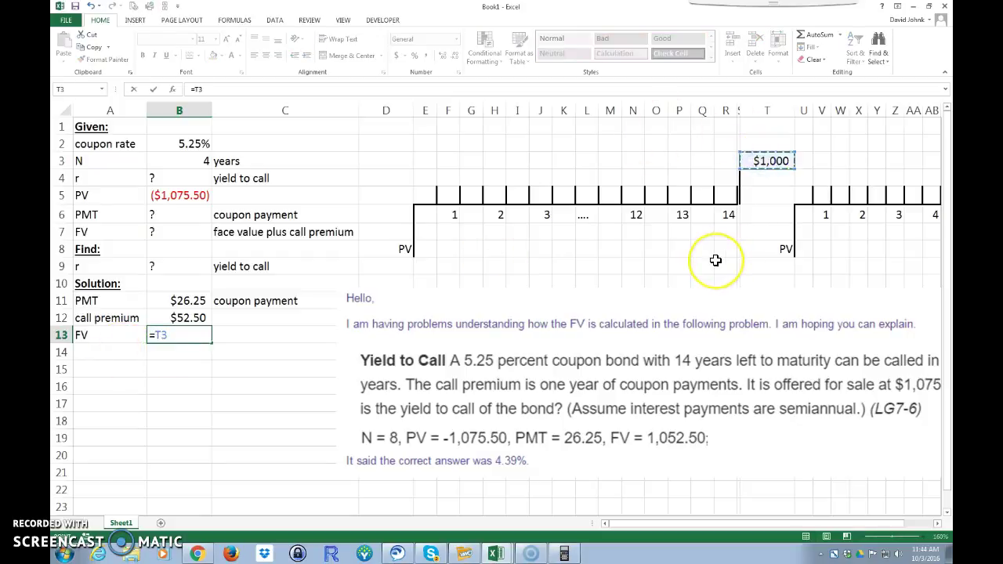
{"action": "left_click_drag", "start_coordinate": [712, 525], "coordinate": [761, 525]}
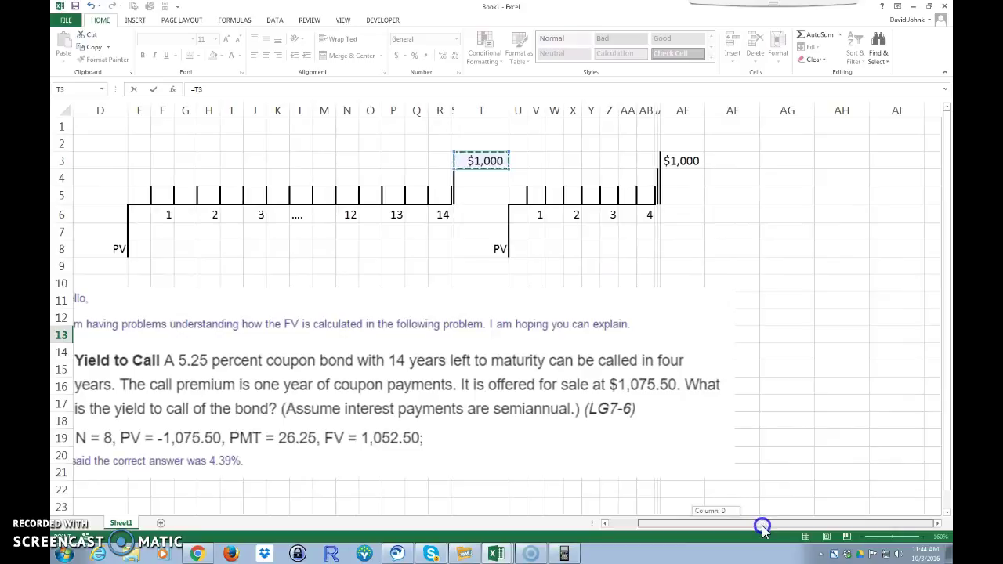
{"action": "left_click_drag", "start_coordinate": [685, 524], "coordinate": [552, 519]}
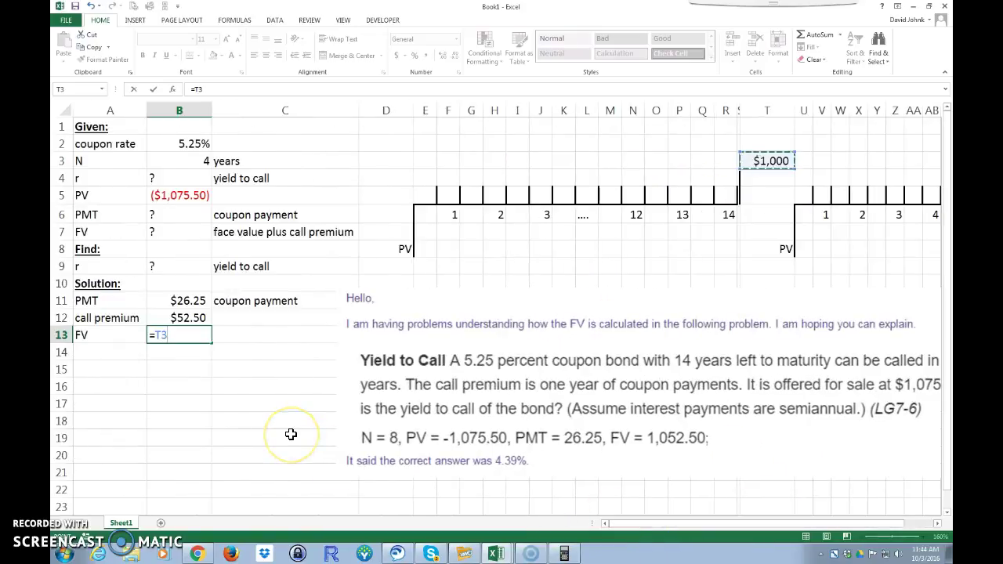
{"action": "left_click", "coordinate": [184, 317]}
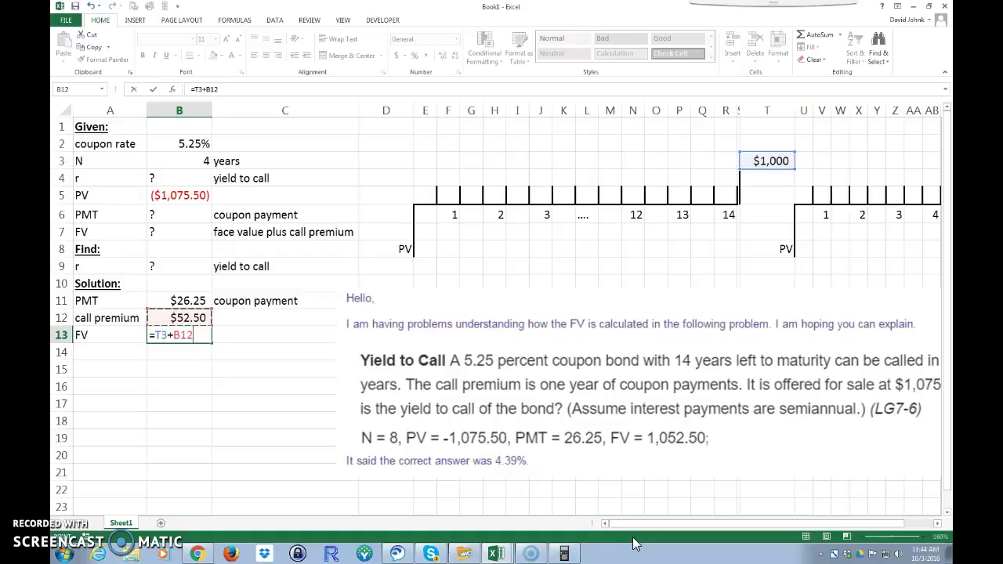
{"action": "key", "text": "Return"}
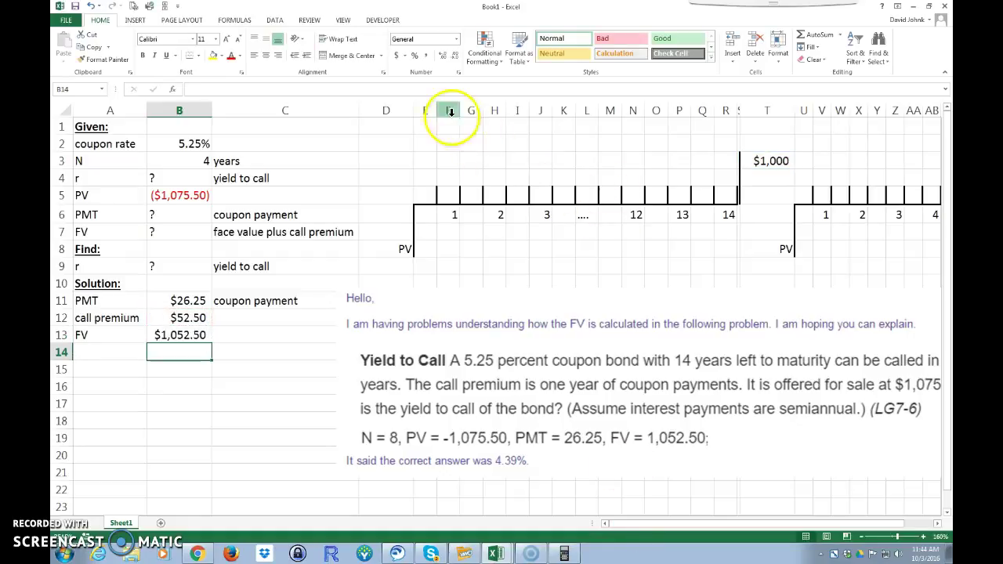
Narrow columns E through R evenly and column D slightly so both timelines fit in view up to the $1,000 in AE3
{"action": "left_click_drag", "start_coordinate": [426, 109], "coordinate": [716, 147]}
{"action": "left_click_drag", "start_coordinate": [711, 110], "coordinate": [702, 110]}
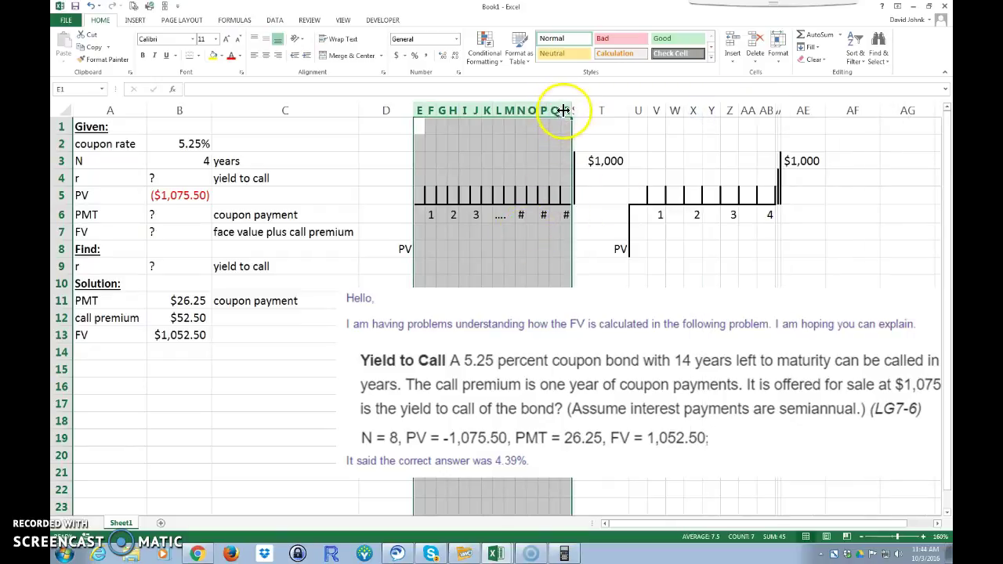
{"action": "left_click_drag", "start_coordinate": [567, 111], "coordinate": [573, 107]}
{"action": "left_click", "coordinate": [593, 265]}
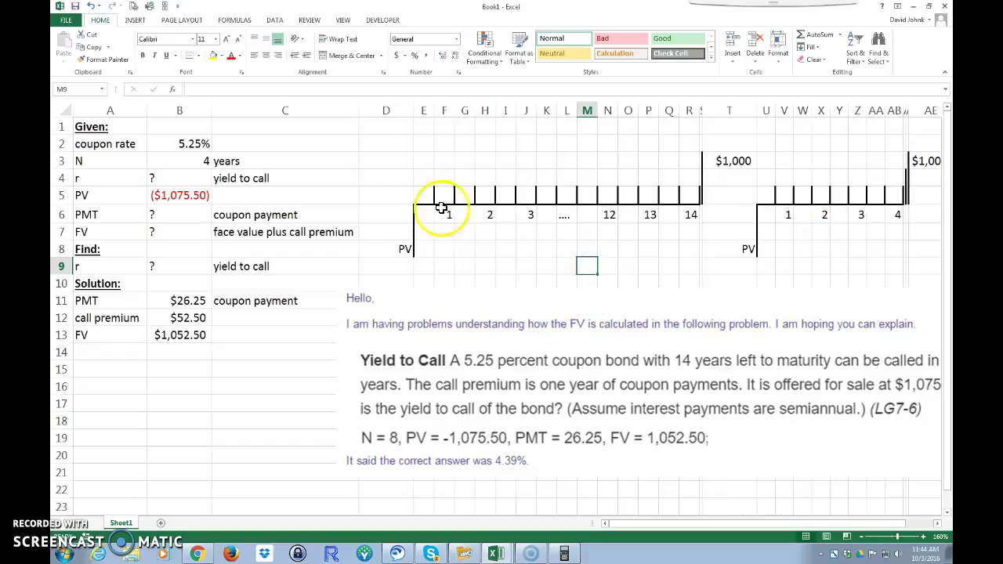
{"action": "left_click_drag", "start_coordinate": [416, 108], "coordinate": [395, 108]}
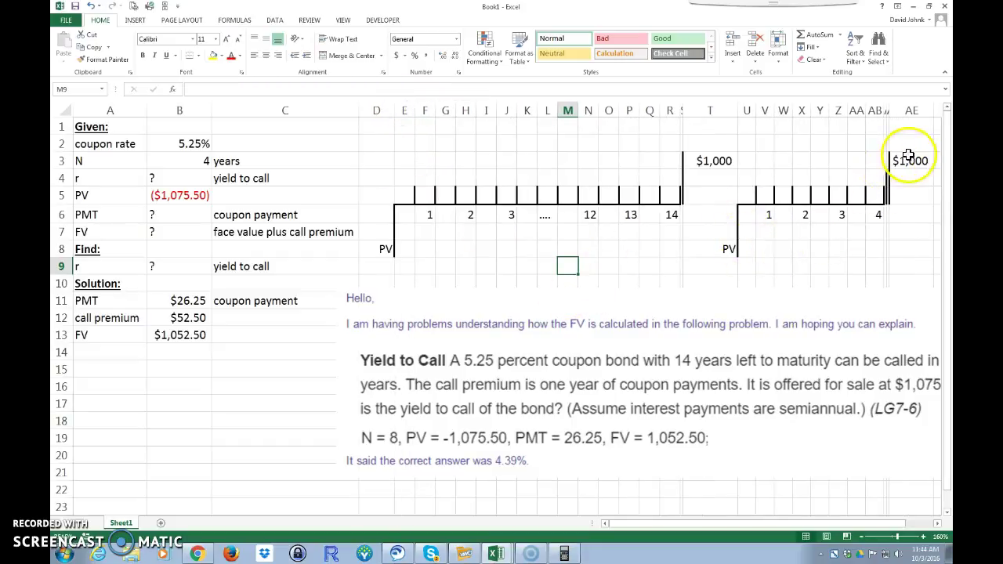
Label A14 "r" and build the semiannual yield formula =RATE(B3*2,B11,B5,B13) in B14
{"action": "left_click", "coordinate": [180, 334]}
{"action": "left_click", "coordinate": [106, 354]}
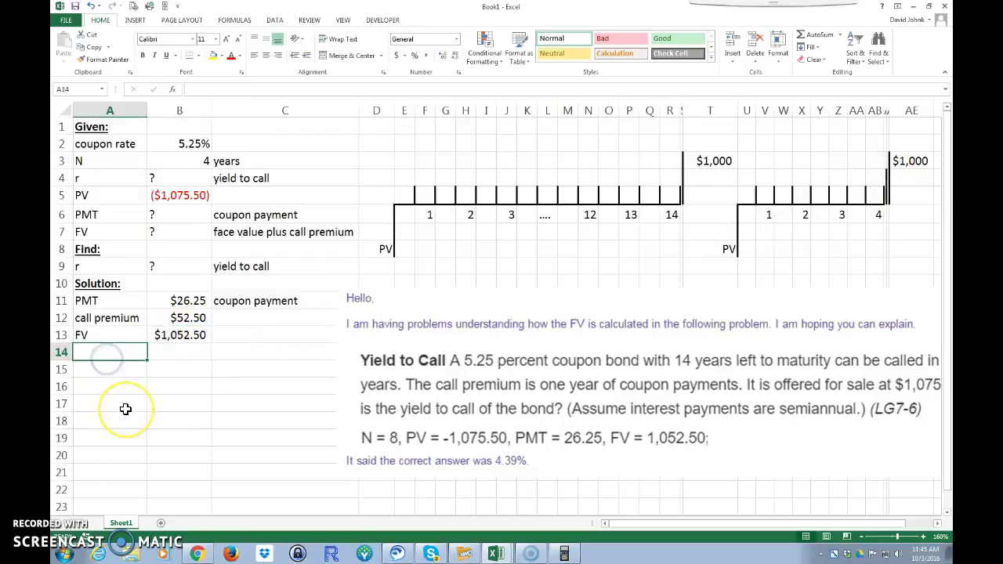
{"action": "type", "text": "r"}
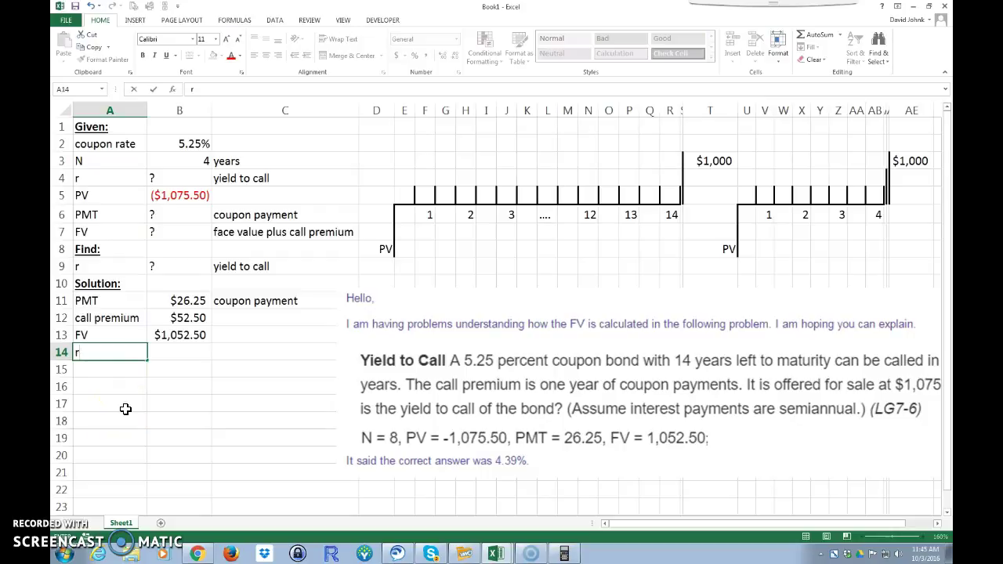
{"action": "key", "text": "Tab"}
{"action": "type", "text": "="}
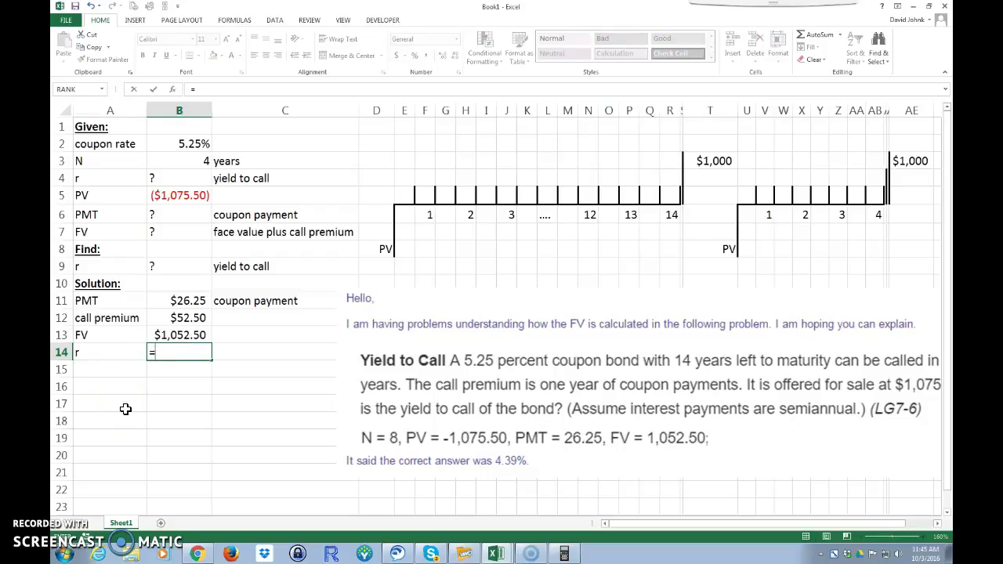
{"action": "type", "text": "rat"}
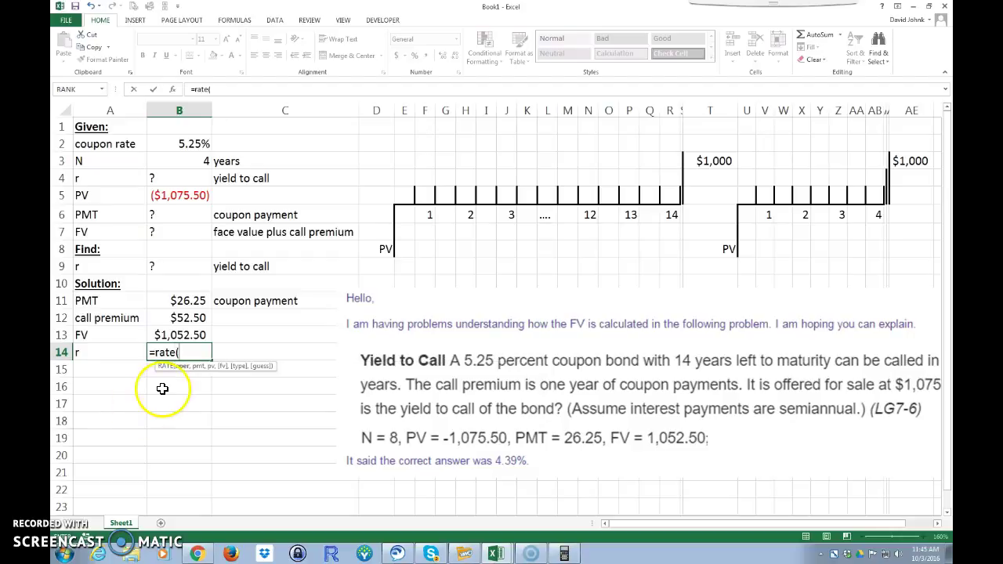
{"action": "type", "text": "e("}
{"action": "left_click", "coordinate": [174, 161]}
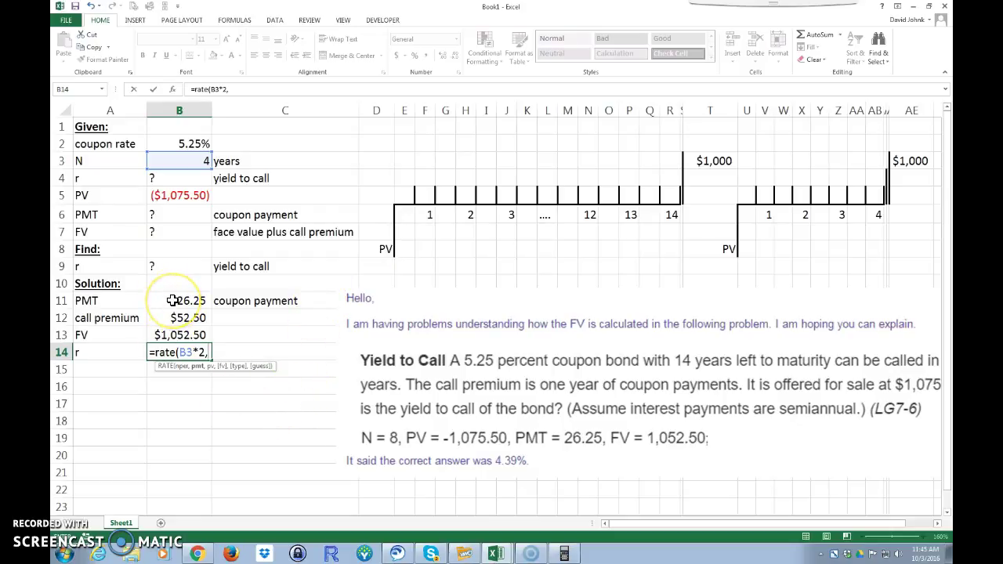
{"action": "type", "text": ","}
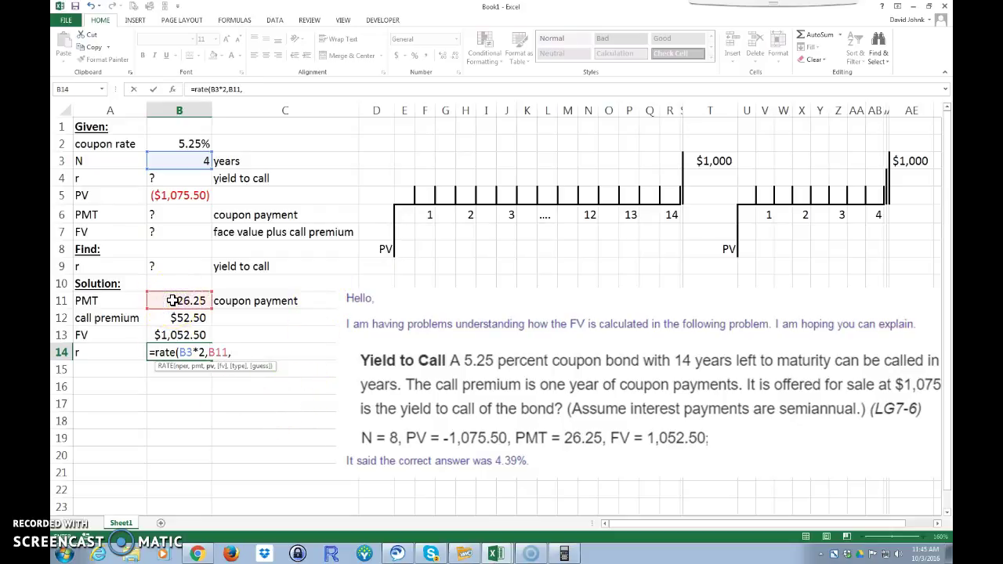
{"action": "left_click", "coordinate": [173, 195]}
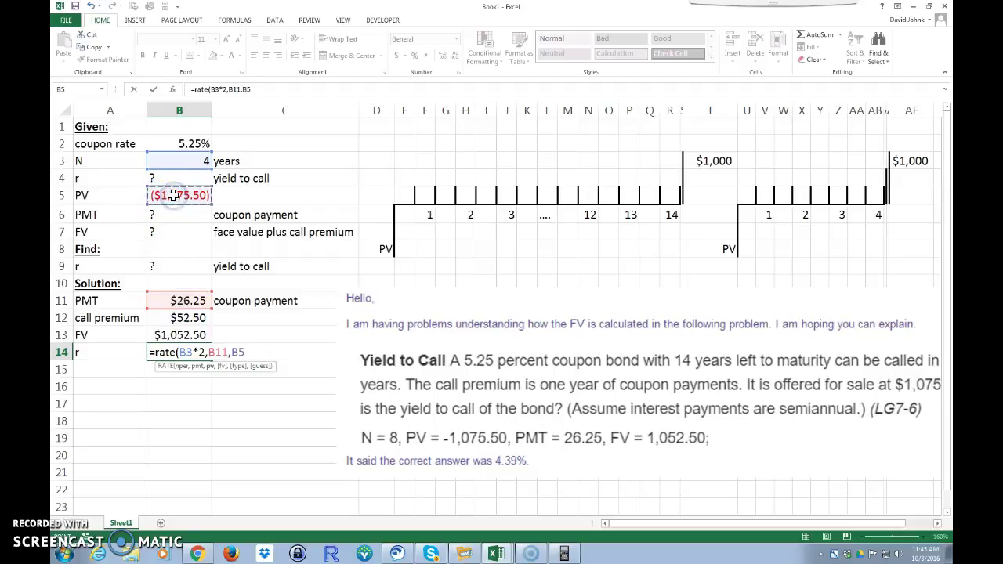
{"action": "type", "text": ","}
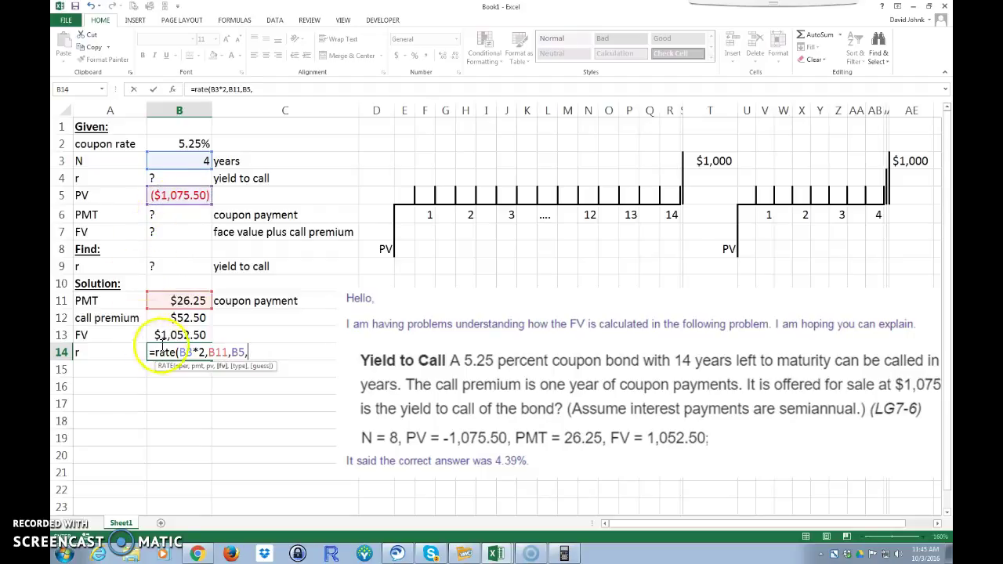
{"action": "left_click", "coordinate": [178, 334]}
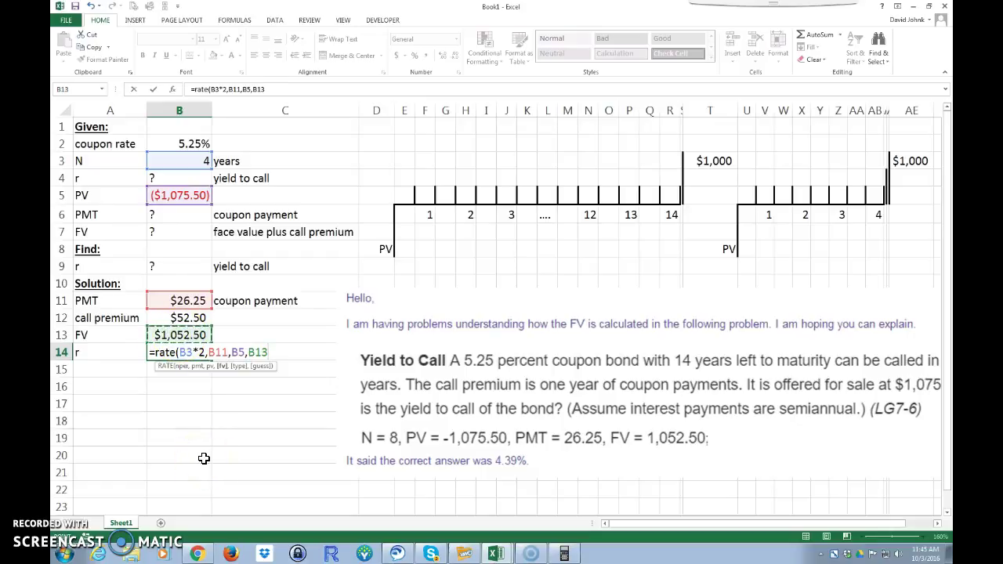
Annualize the yield in B14 by multiplying the rate by 2, making the formula =2*RATE(B3*2,B11,B5,B13)
{"action": "left_click", "coordinate": [157, 354]}
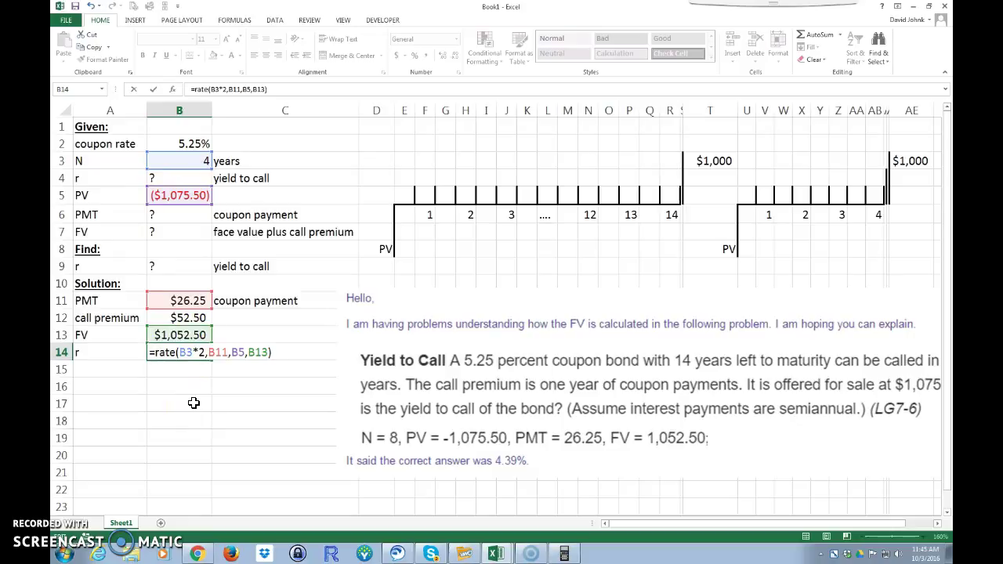
{"action": "type", "text": "2"}
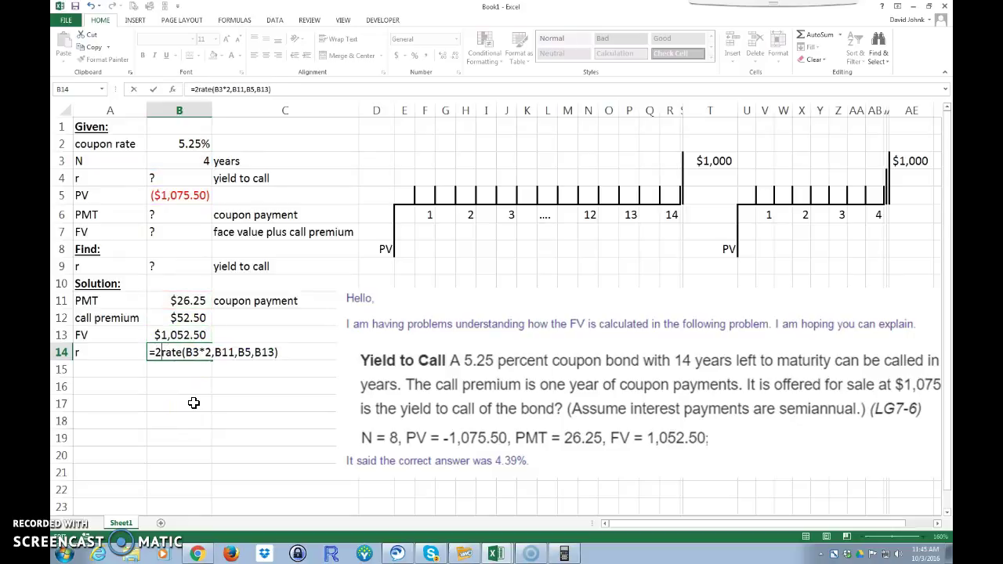
{"action": "type", "text": "*"}
{"action": "key", "text": "Return"}
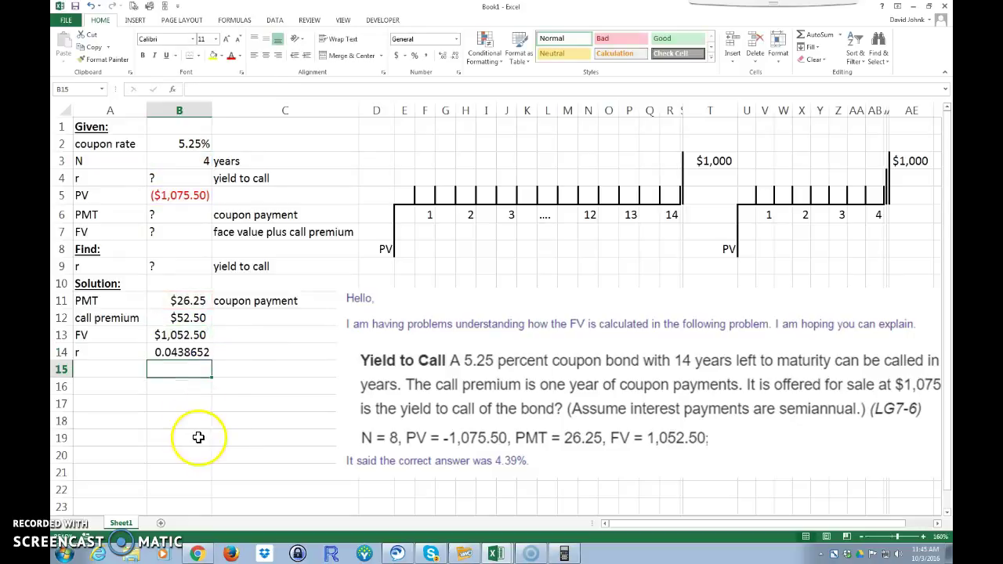
Format the yield in B14 as a percentage with two decimals and fill A14:B14 with yellow
{"action": "left_click", "coordinate": [179, 350]}
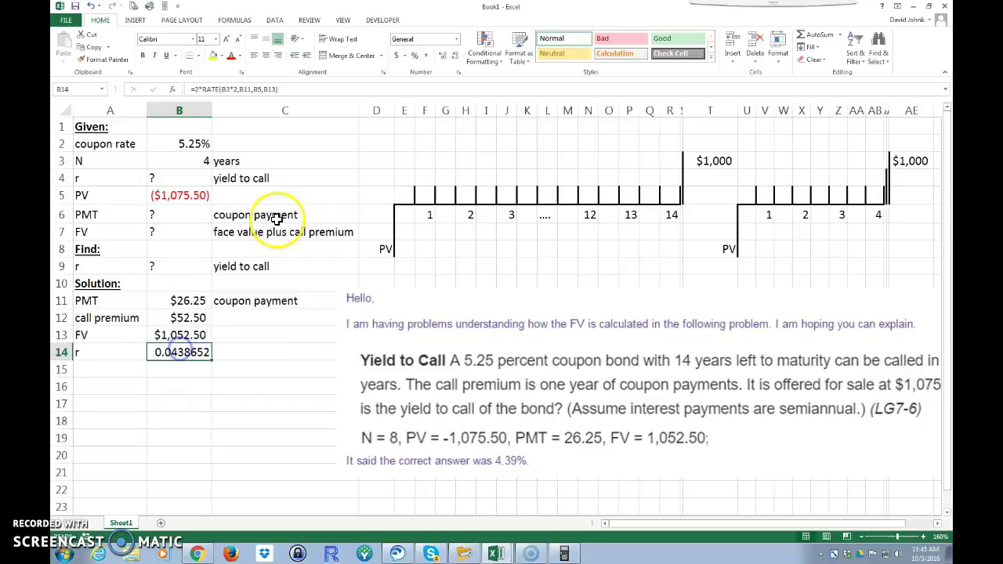
{"action": "left_click", "coordinate": [416, 57]}
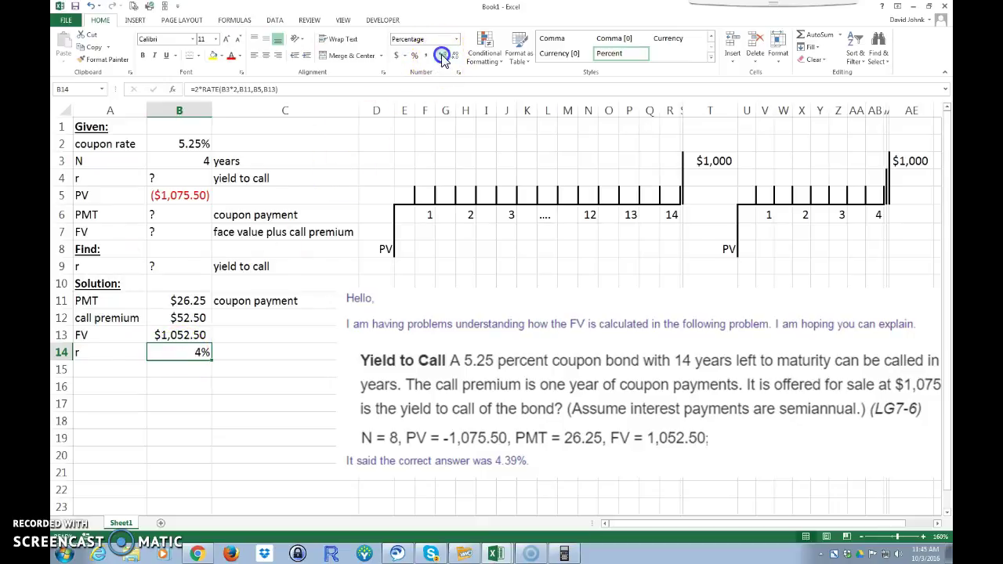
{"action": "left_click", "coordinate": [290, 375]}
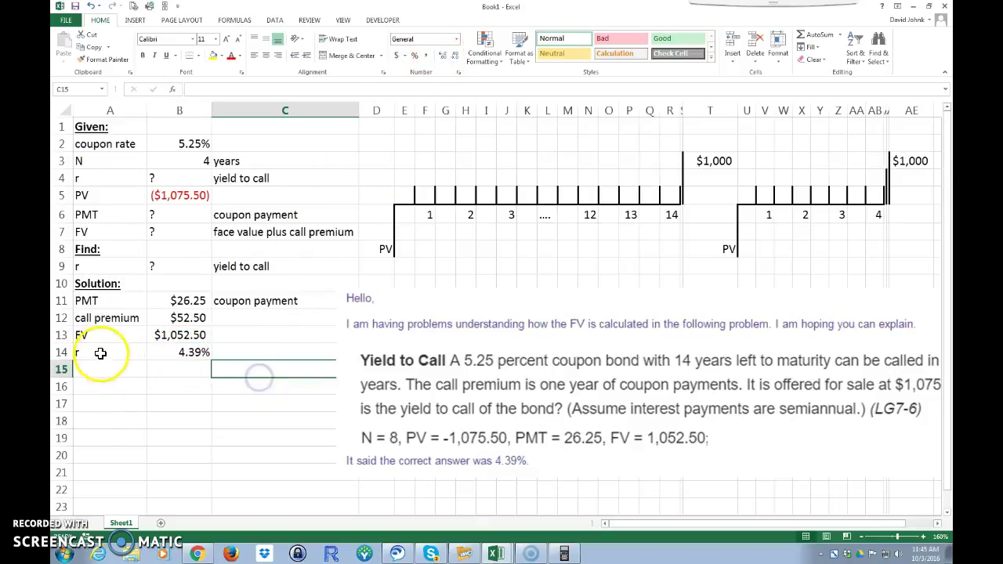
{"action": "left_click_drag", "start_coordinate": [99, 353], "coordinate": [169, 352]}
{"action": "left_click", "coordinate": [213, 55]}
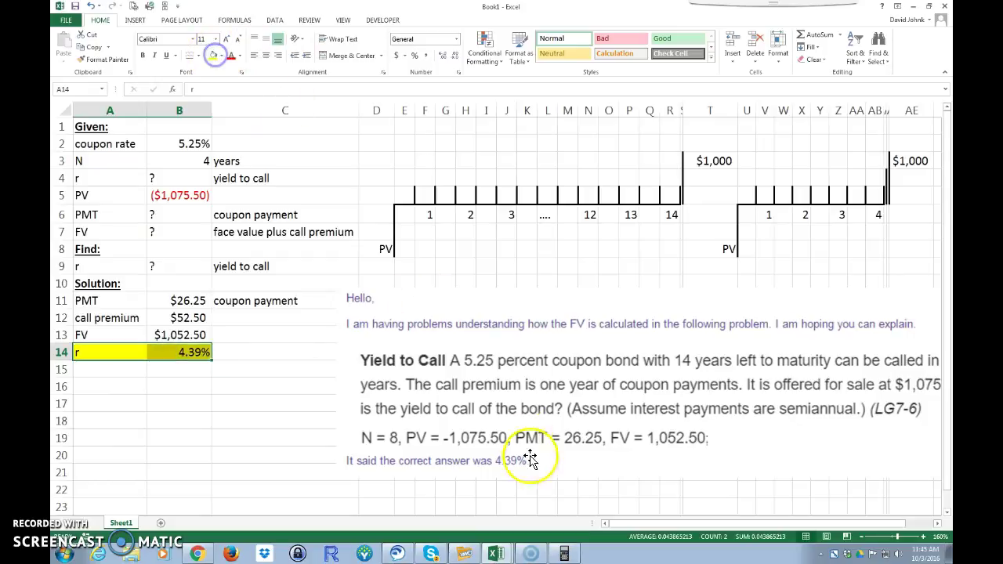
{"action": "left_click", "coordinate": [275, 435]}
Show the formula of B14 in C14 using FORMULATEXT, and move the problem picture to the right, clear of column C
{"action": "left_click", "coordinate": [251, 356]}
{"action": "type", "text": "=form"}
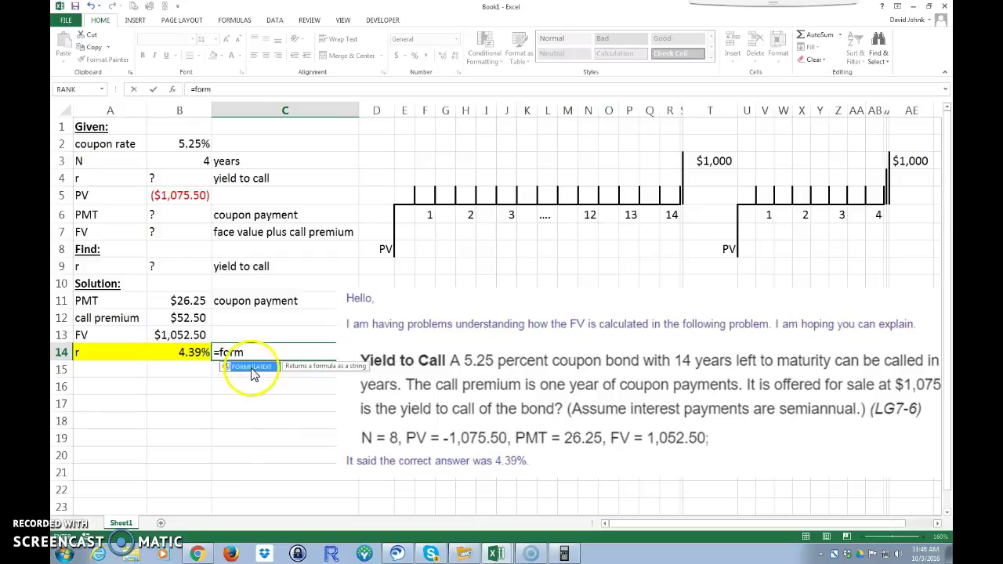
{"action": "double_click", "coordinate": [252, 366]}
{"action": "left_click", "coordinate": [190, 352]}
{"action": "key", "text": "Return"}
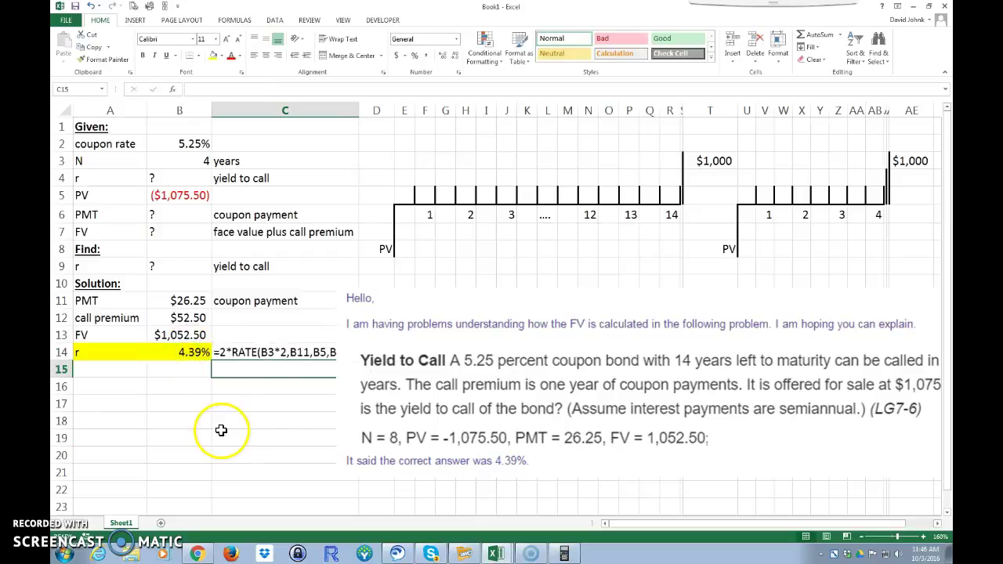
{"action": "left_click_drag", "start_coordinate": [403, 304], "coordinate": [426, 299]}
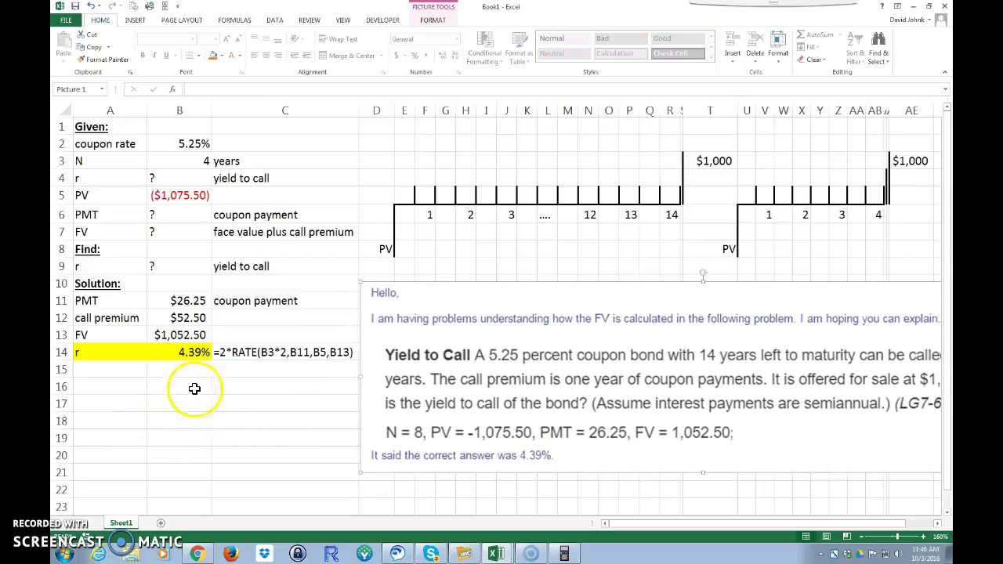
Label A15 "r" and build the annualized 14-year yield formula =2*RATE(14*2,B11,B5,T3) in B15
{"action": "left_click", "coordinate": [86, 369]}
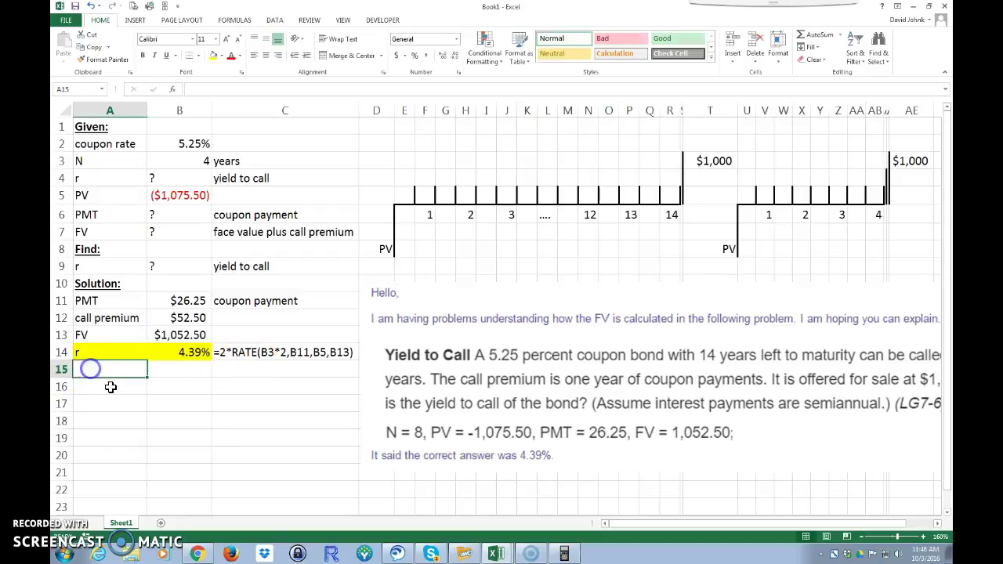
{"action": "type", "text": "r"}
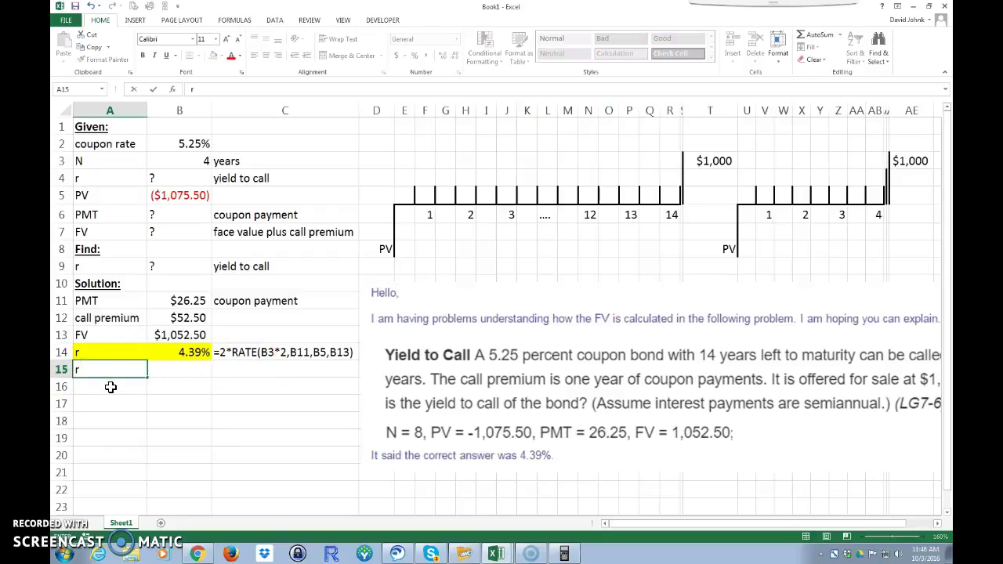
{"action": "key", "text": "Tab"}
{"action": "type", "text": "="}
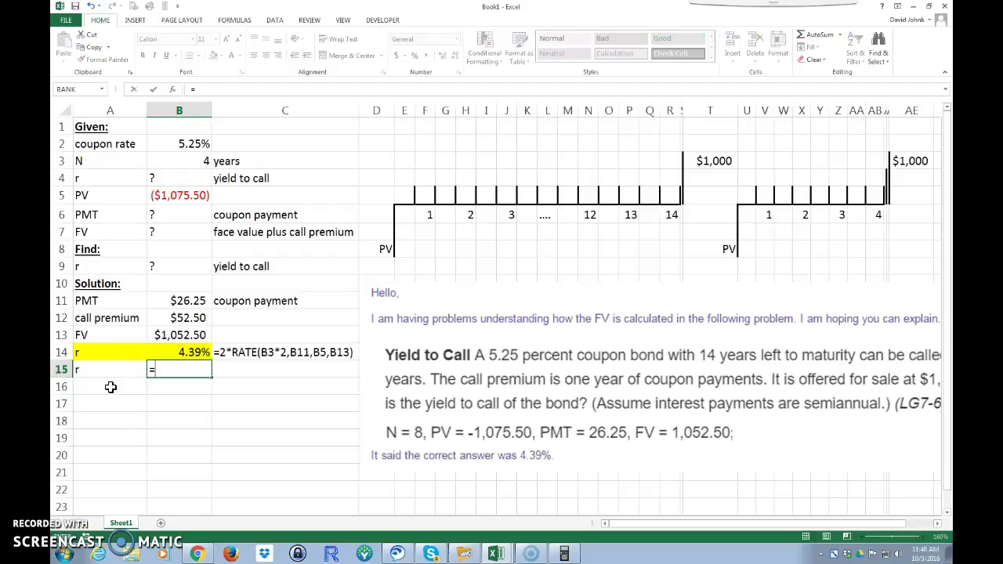
{"action": "type", "text": "2*rate(14*2"}
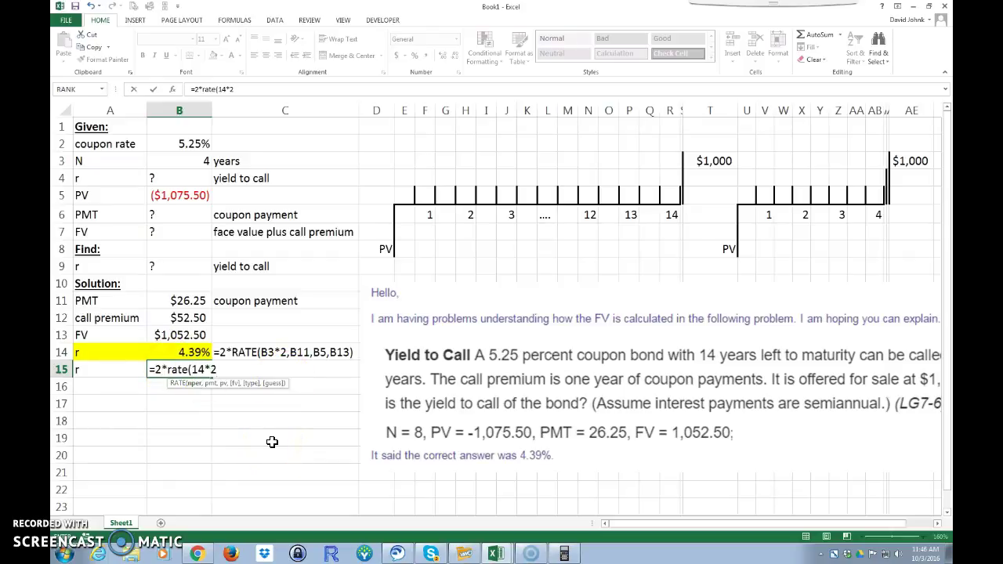
{"action": "type", "text": ","}
{"action": "left_click", "coordinate": [179, 302]}
{"action": "type", "text": ","}
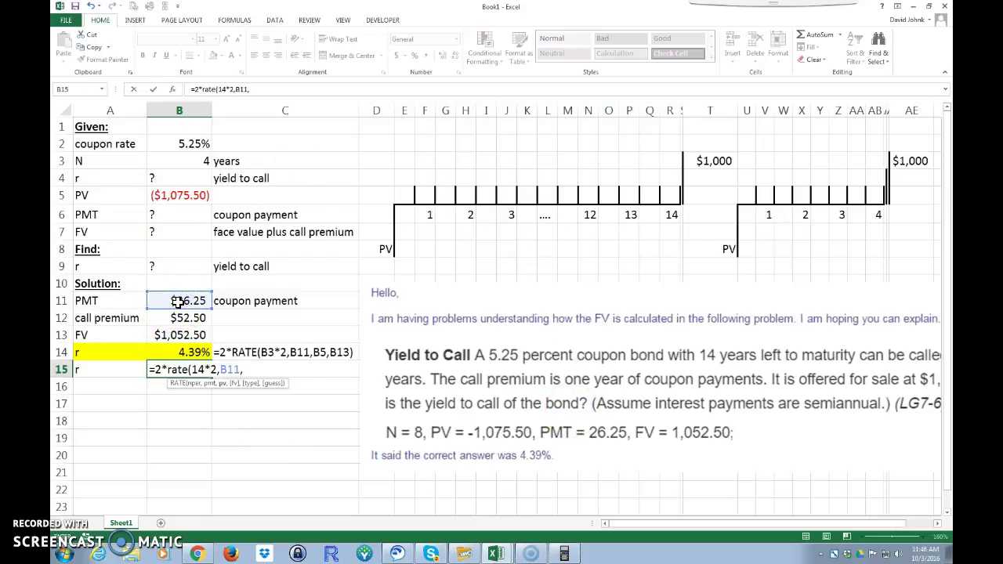
{"action": "left_click", "coordinate": [180, 195]}
{"action": "type", "text": ","}
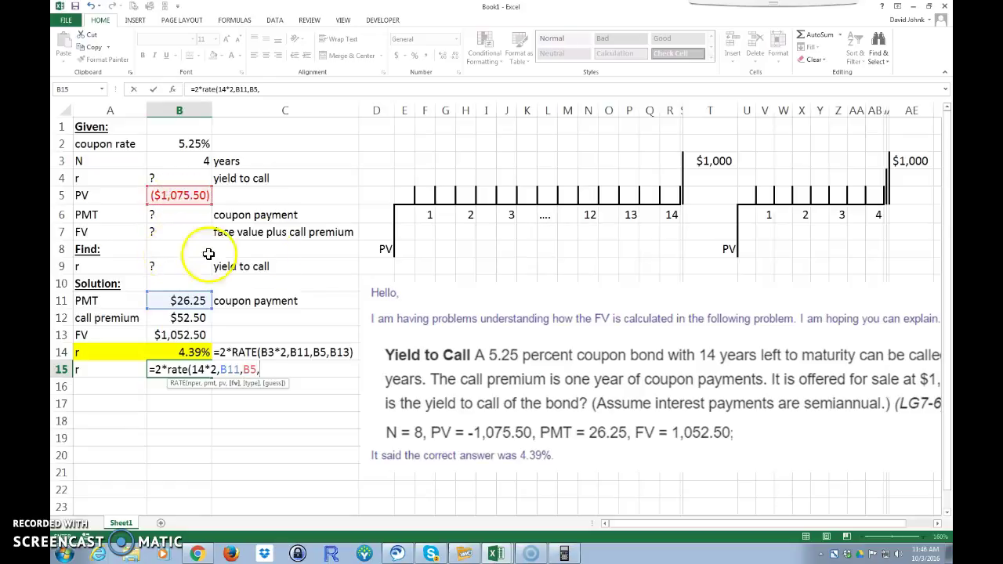
{"action": "left_click", "coordinate": [713, 160]}
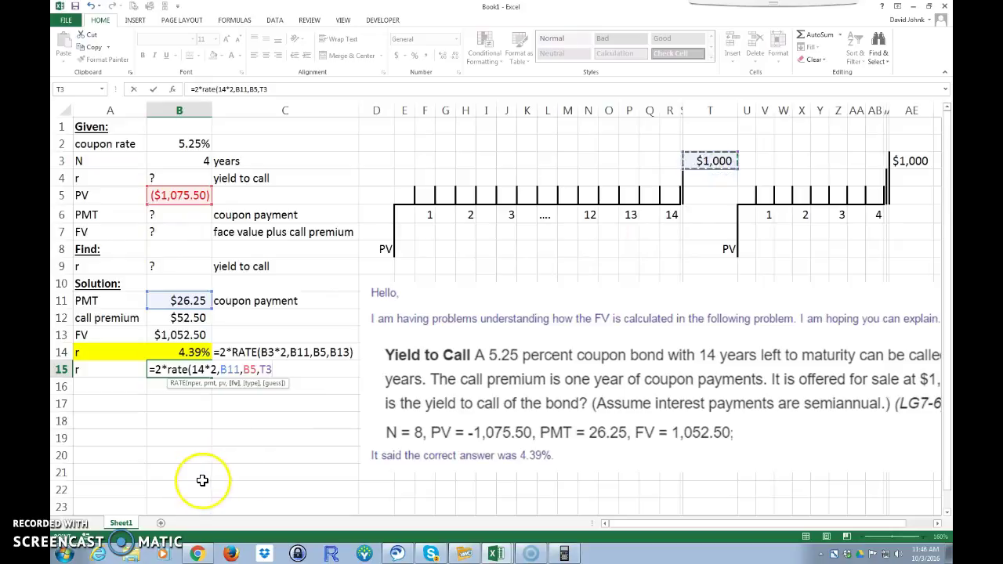
{"action": "key", "text": "Return"}
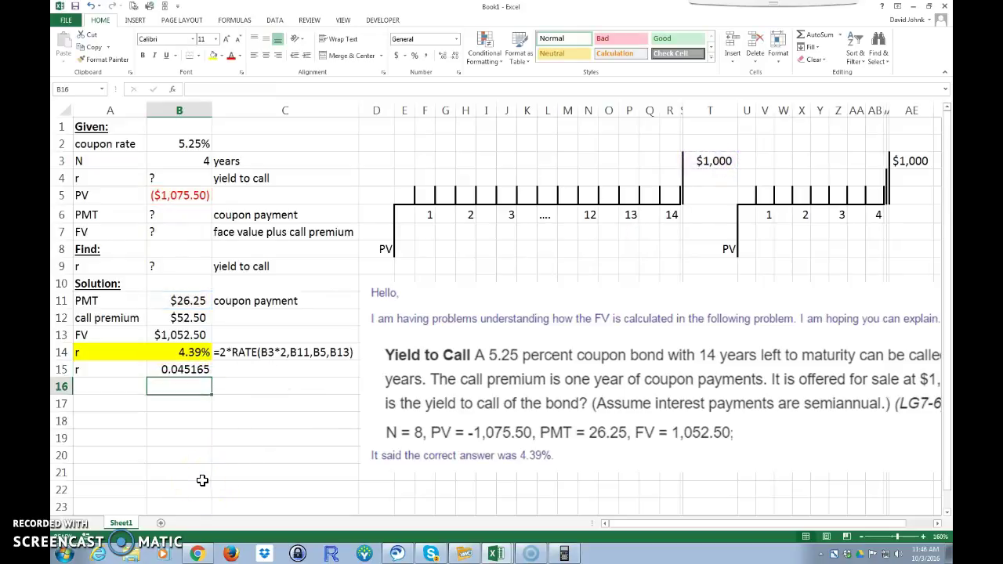
Format the yield in B15 as a percentage with two decimals
{"action": "left_click", "coordinate": [157, 369]}
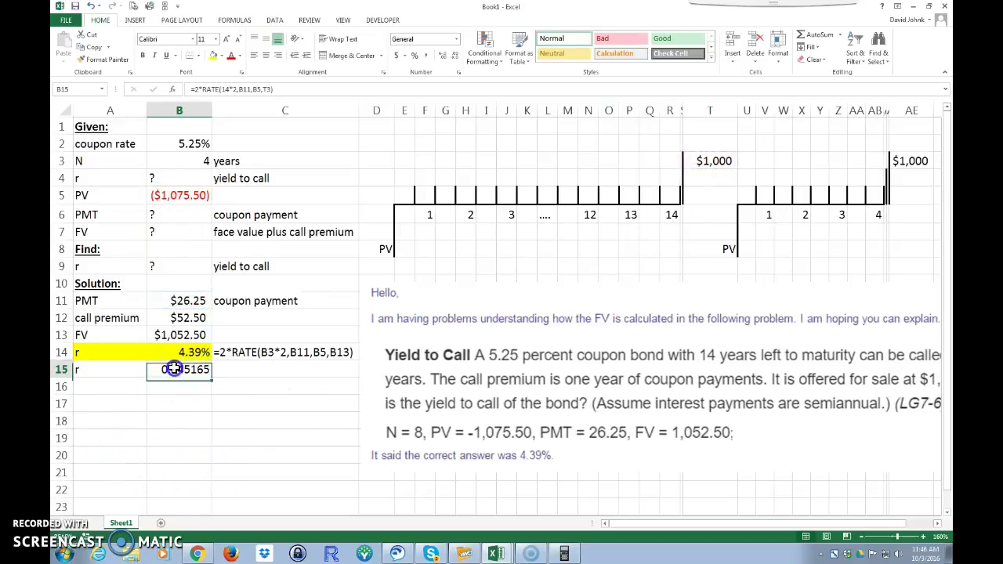
{"action": "left_click", "coordinate": [442, 56]}
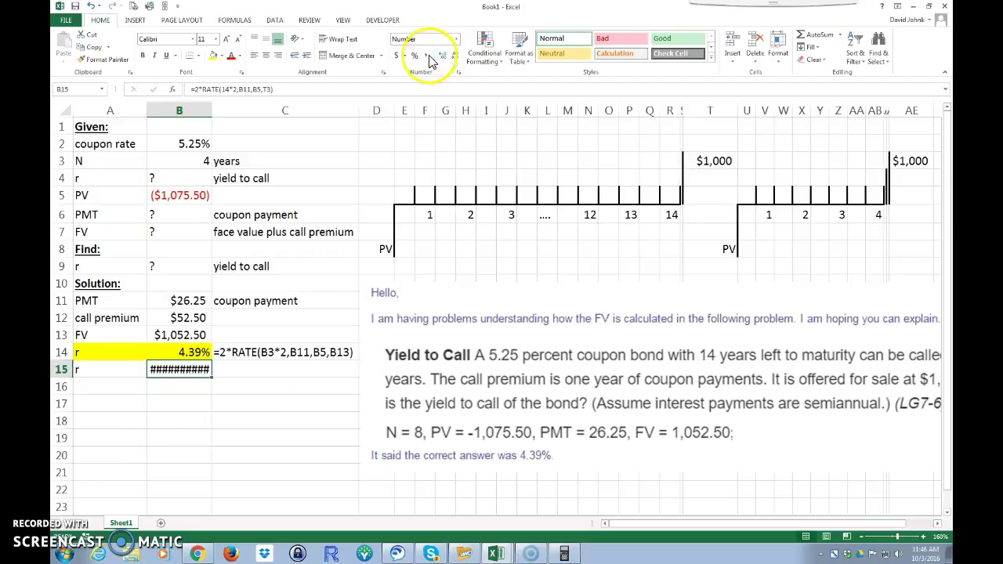
{"action": "left_click", "coordinate": [414, 55]}
{"action": "left_click", "coordinate": [443, 59]}
{"action": "left_click", "coordinate": [443, 59]}
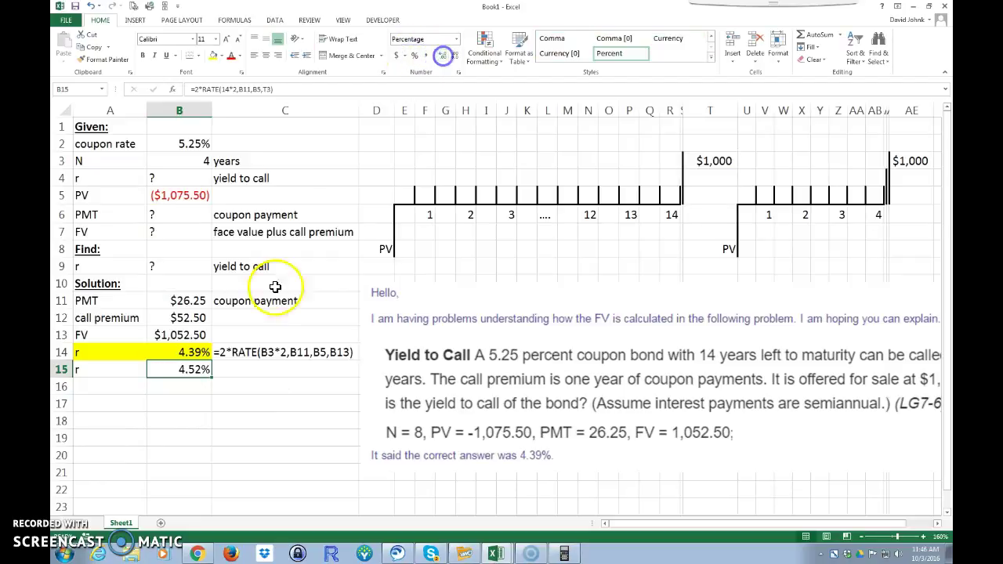
Add the note "yield maturity" in C15 and select A15:C15
{"action": "left_click", "coordinate": [192, 419]}
{"action": "left_click", "coordinate": [241, 366]}
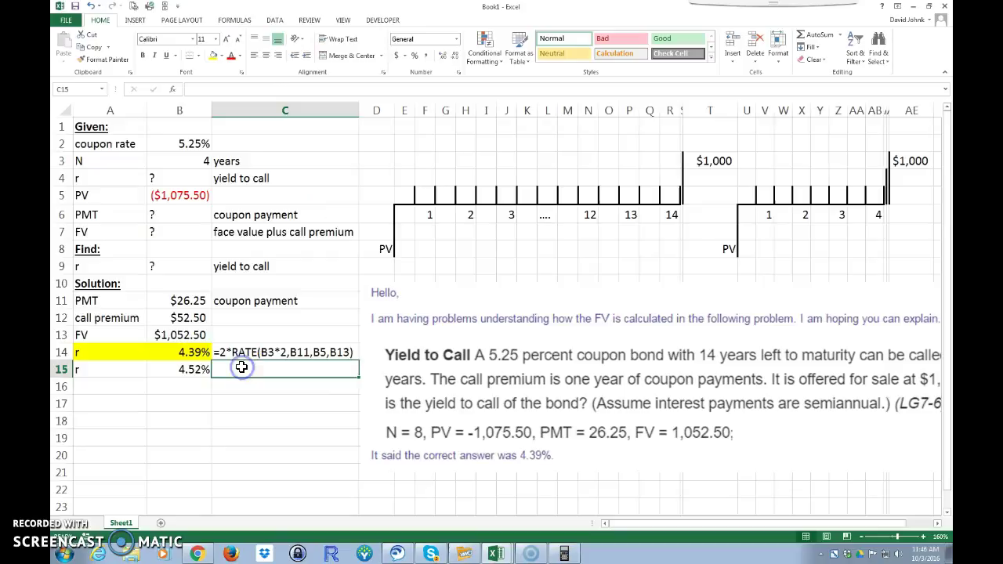
{"action": "type", "text": "y"}
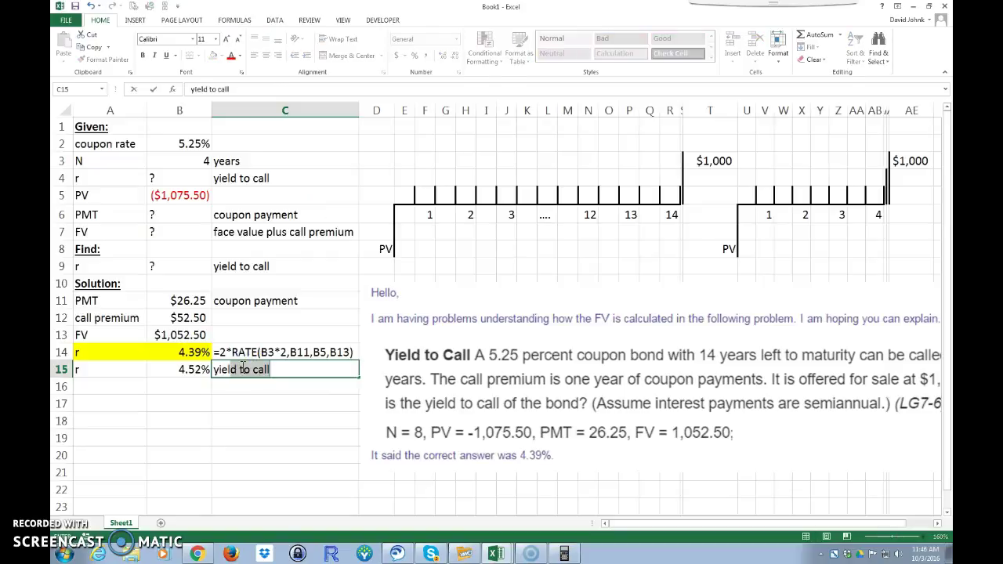
{"action": "type", "text": "ield maturity"}
{"action": "key", "text": "Return"}
{"action": "left_click_drag", "start_coordinate": [101, 369], "coordinate": [233, 370]}
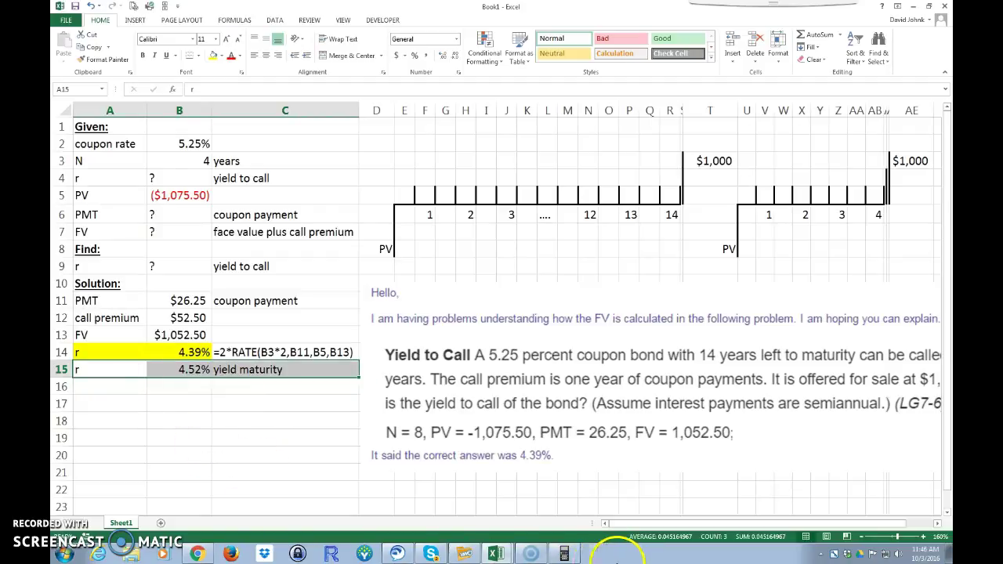
Switch to the BA II Plus calculator, place it over the worksheet, and clear its previous work
{"action": "left_click", "coordinate": [564, 553]}
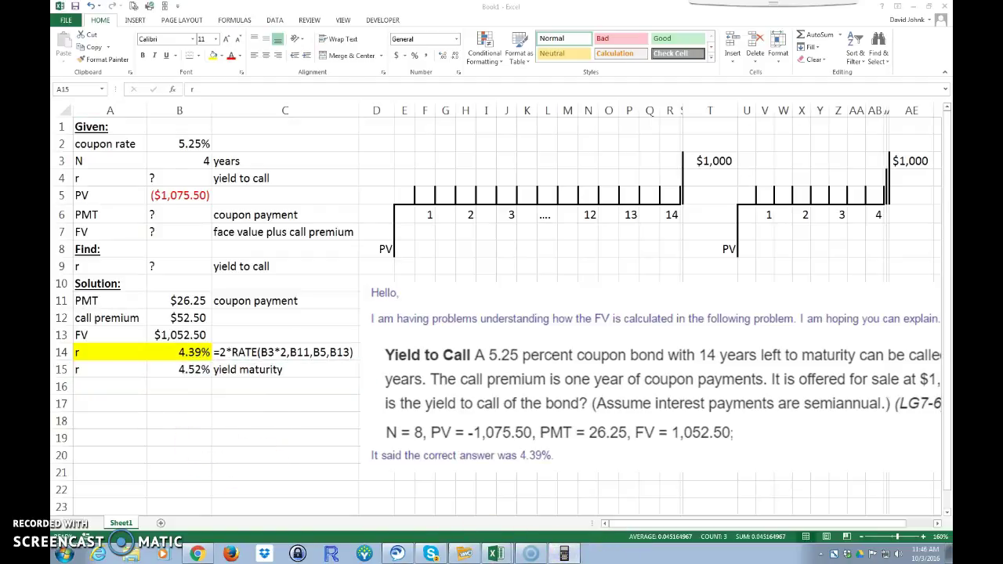
{"action": "left_click_drag", "start_coordinate": [584, 158], "coordinate": [468, 146]}
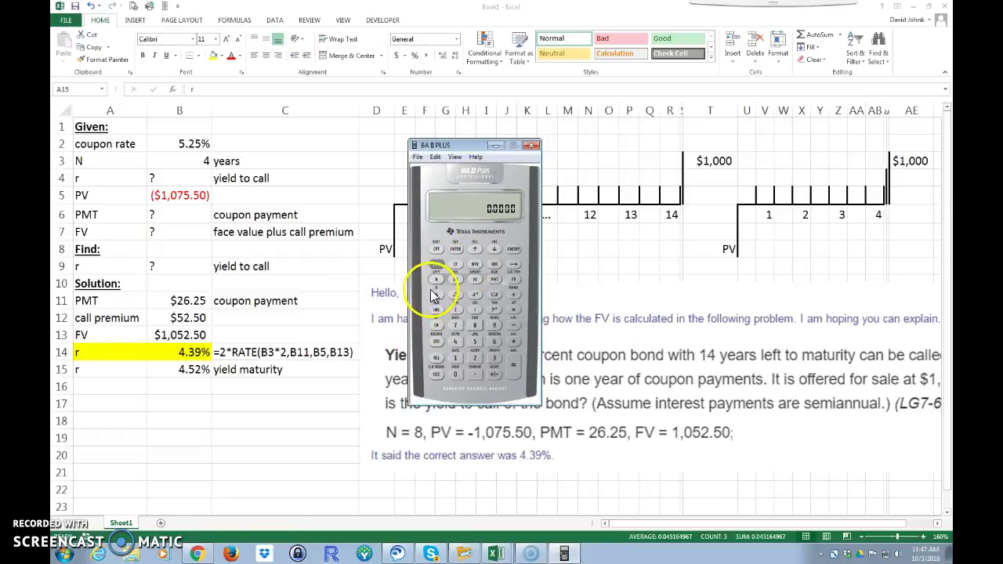
{"action": "left_click", "coordinate": [436, 263]}
{"action": "left_click", "coordinate": [437, 378]}
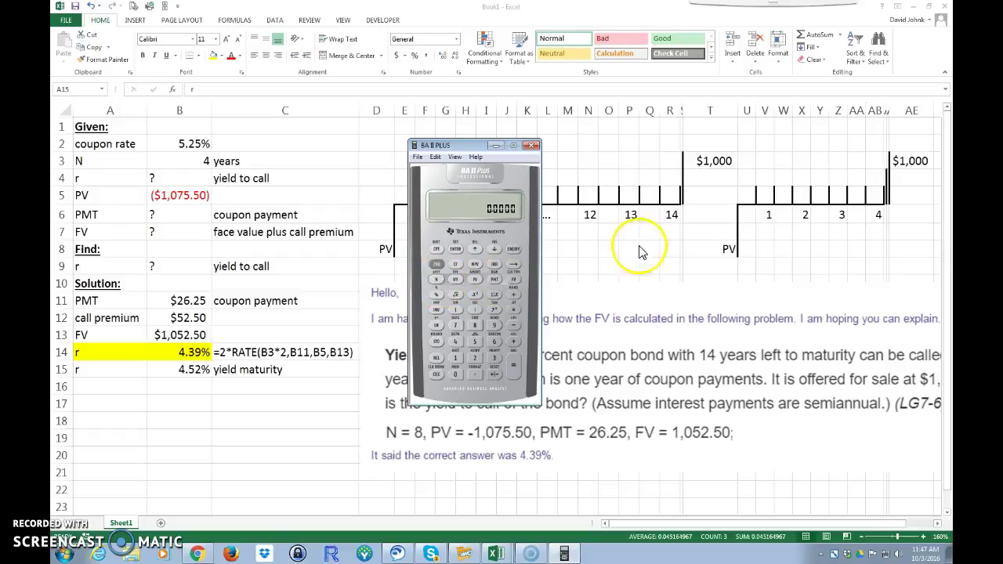
Store 8 as N and -1,075.50 as PV in the calculator
{"action": "left_click", "coordinate": [476, 326]}
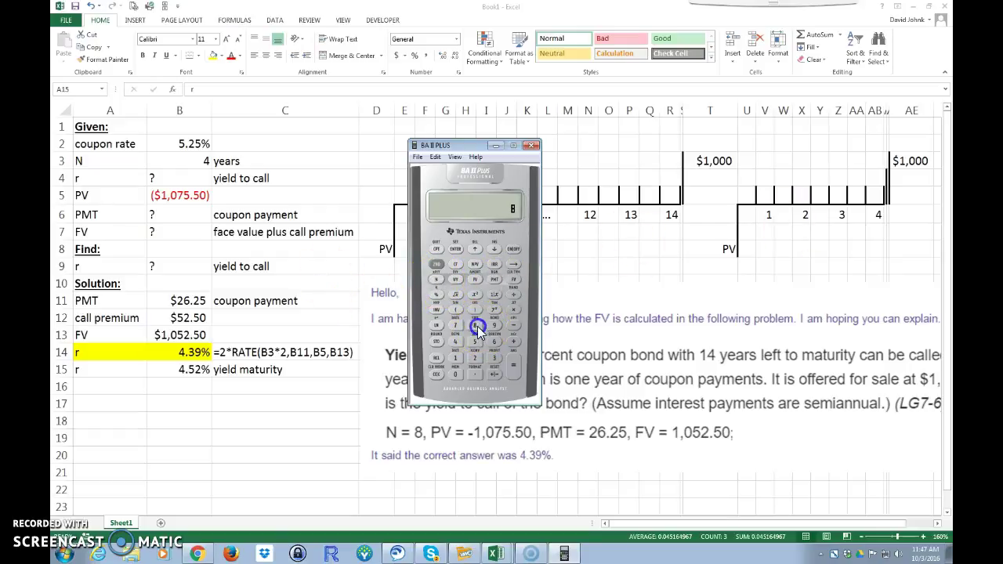
{"action": "left_click", "coordinate": [436, 280]}
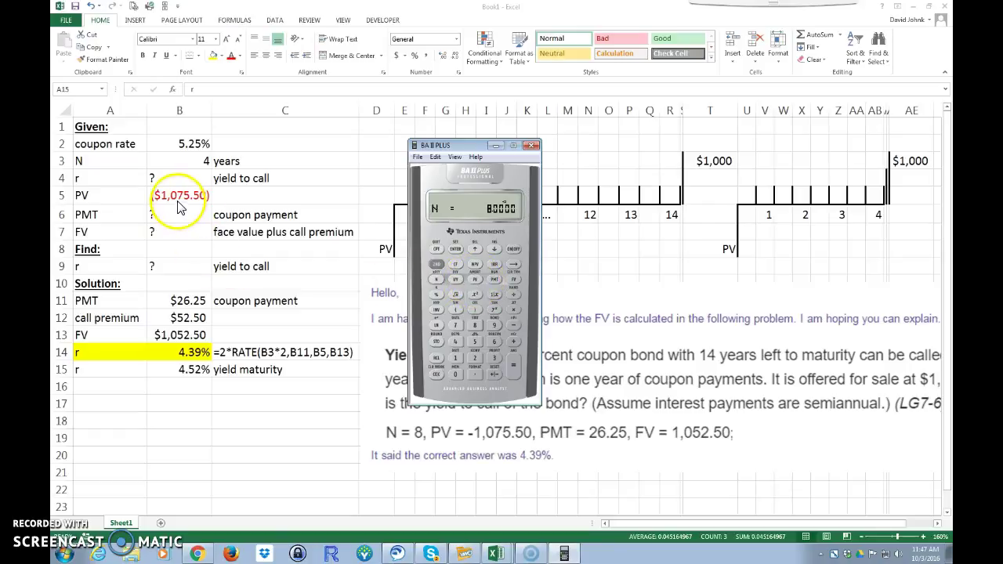
{"action": "left_click", "coordinate": [455, 358]}
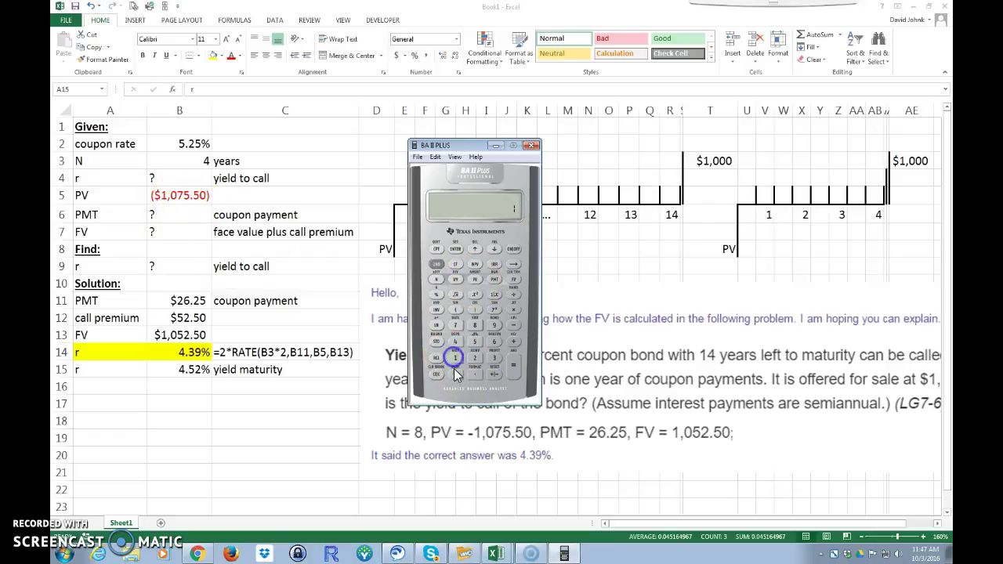
{"action": "left_click", "coordinate": [473, 339]}
{"action": "left_click", "coordinate": [473, 372]}
{"action": "left_click", "coordinate": [455, 374]}
{"action": "left_click", "coordinate": [494, 374]}
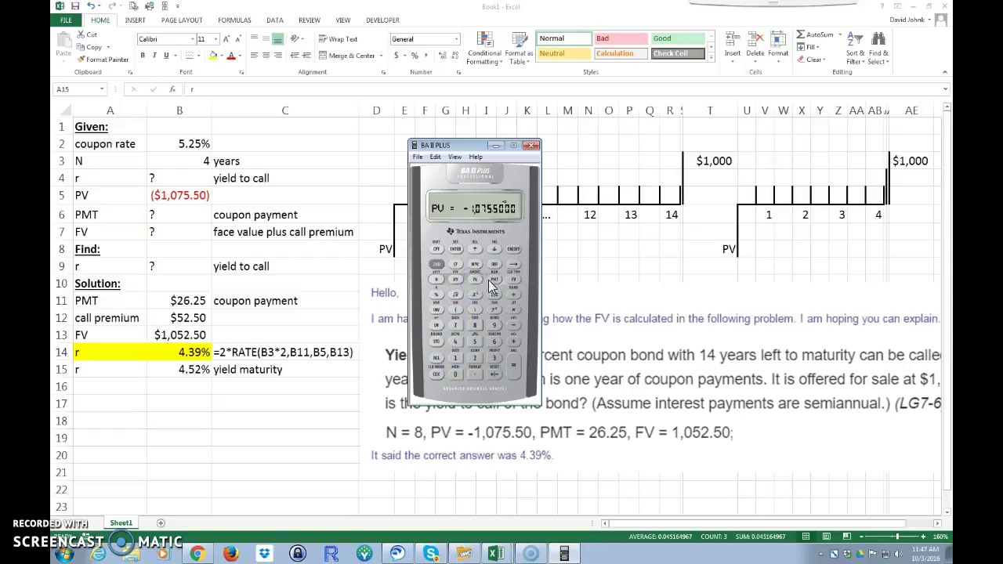
Store 26.25 as PMT and 1,052.50 as FV in the calculator
{"action": "left_click", "coordinate": [475, 357]}
{"action": "left_click", "coordinate": [493, 342]}
{"action": "left_click", "coordinate": [475, 357]}
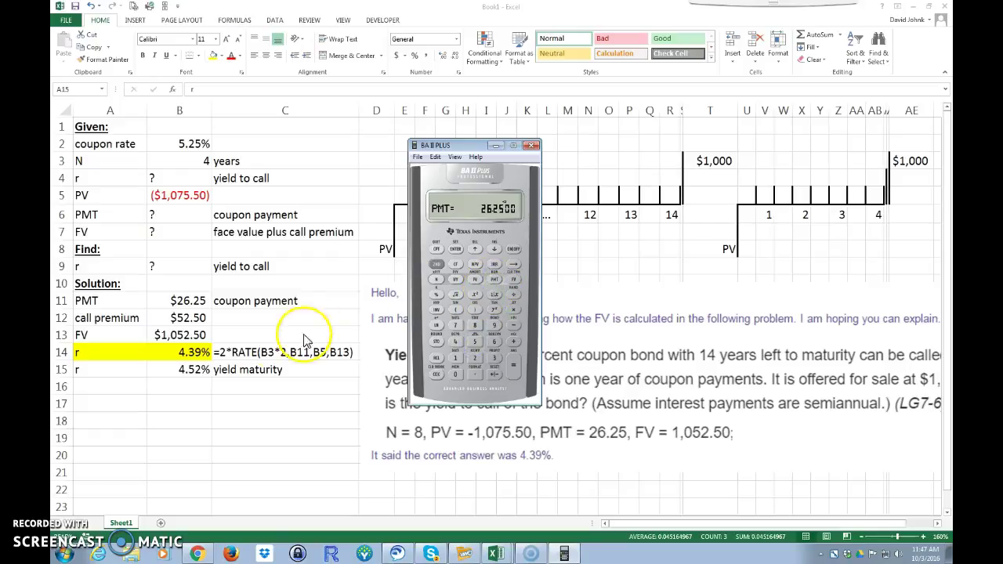
{"action": "left_click", "coordinate": [453, 360]}
{"action": "left_click", "coordinate": [457, 375]}
{"action": "left_click", "coordinate": [473, 341]}
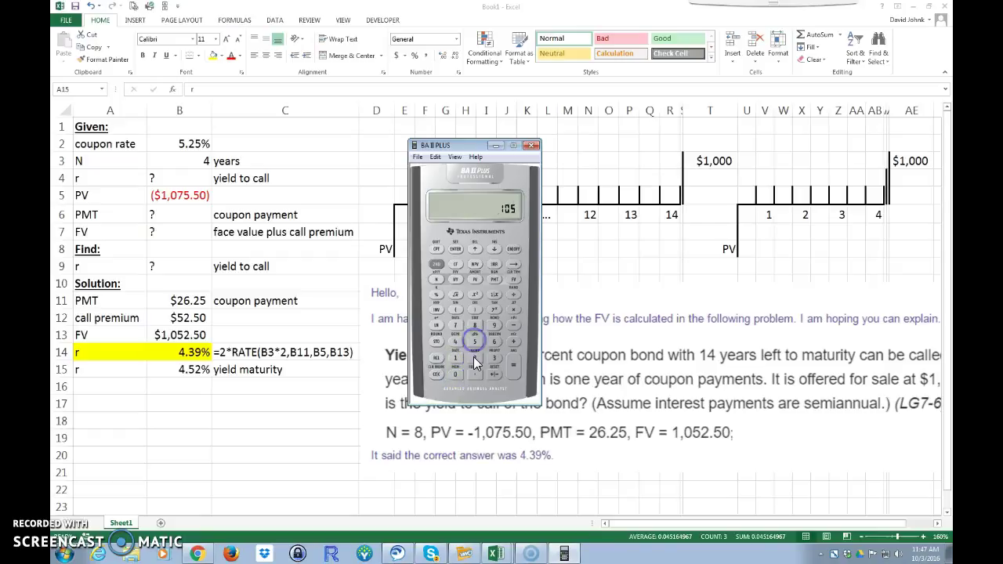
{"action": "left_click", "coordinate": [473, 342]}
{"action": "left_click", "coordinate": [455, 374]}
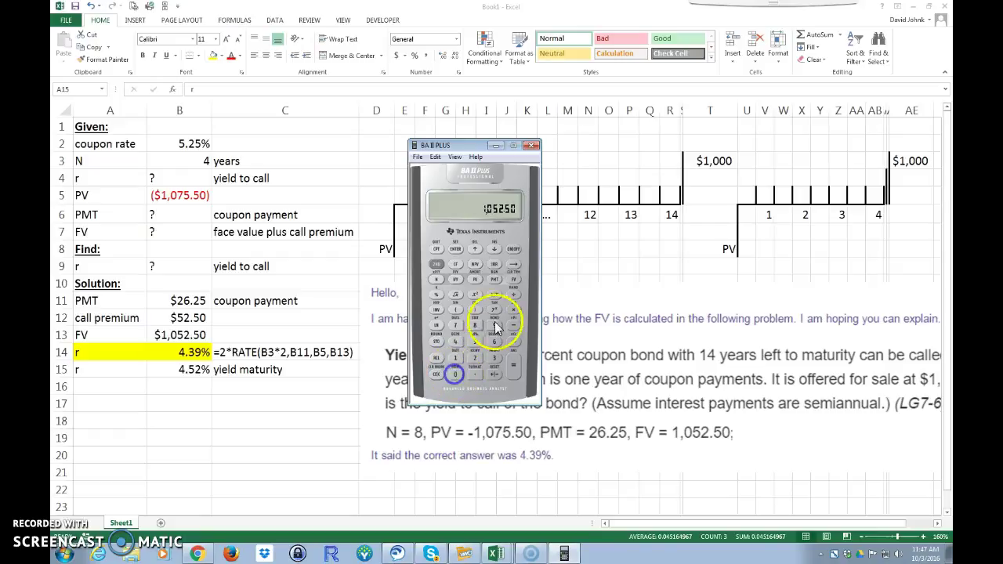
{"action": "left_click", "coordinate": [514, 284]}
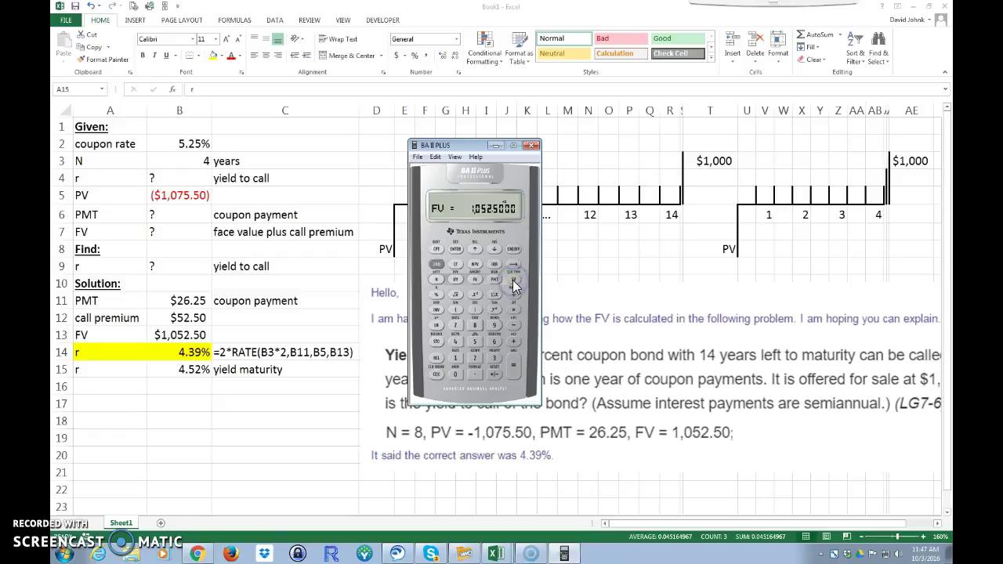
Compute I/Y on the calculator and multiply it by 2 to get the annual yield to call
{"action": "left_click", "coordinate": [455, 281]}
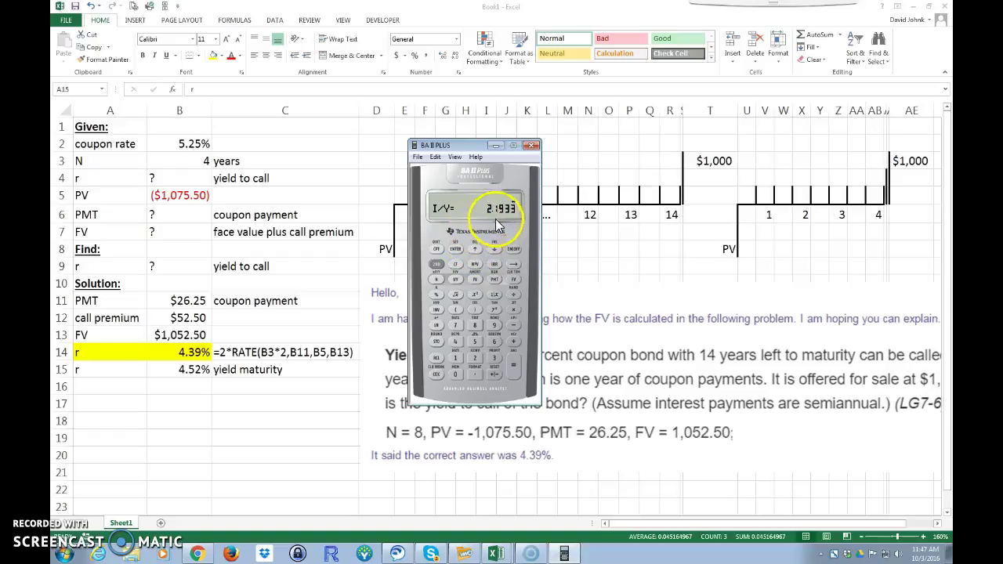
{"action": "left_click", "coordinate": [513, 362]}
{"action": "left_click", "coordinate": [514, 309]}
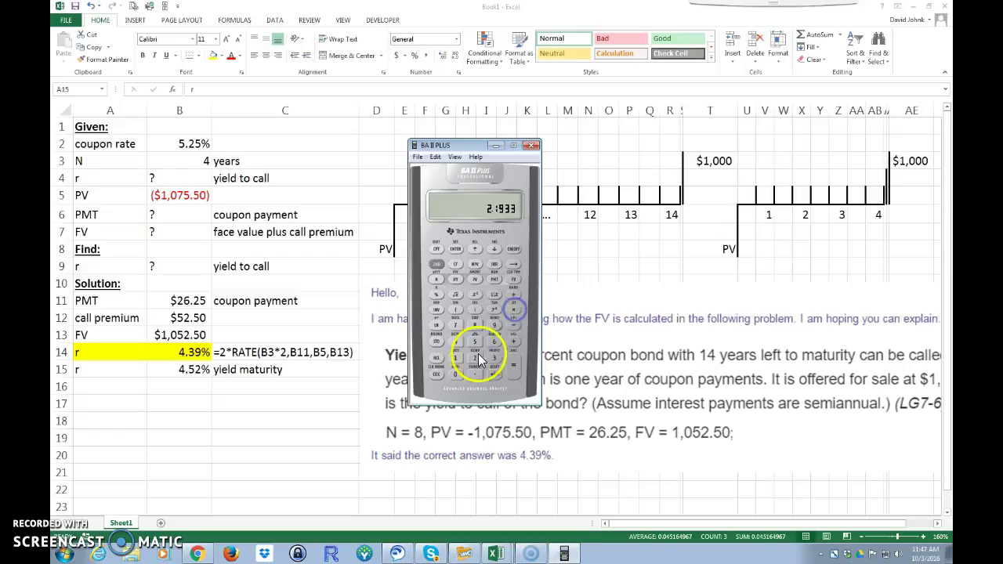
{"action": "left_click", "coordinate": [513, 366]}
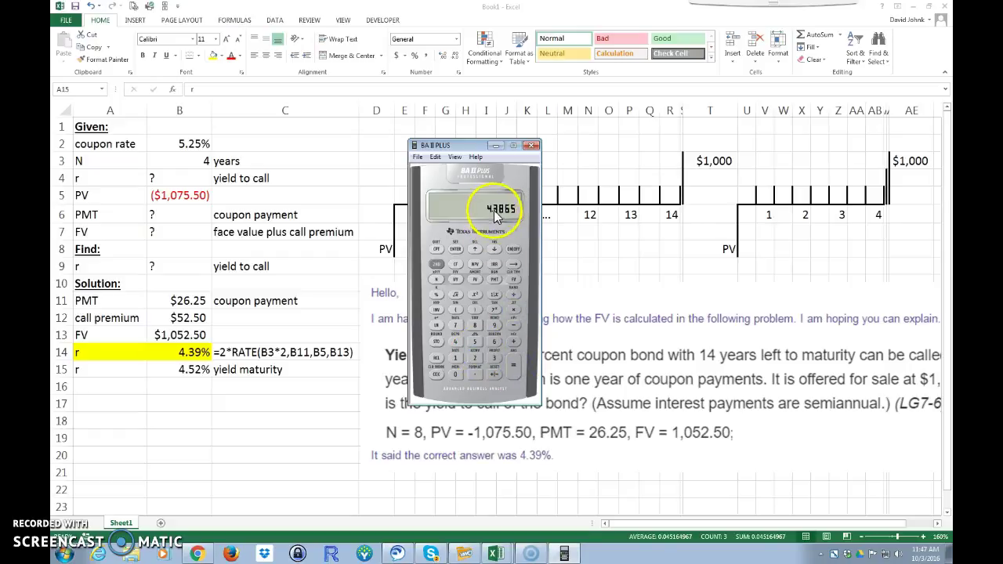
Return to the worksheet and display the yield in B14 with four decimals
{"action": "left_click", "coordinate": [193, 350]}
{"action": "left_click", "coordinate": [193, 350]}
{"action": "left_click", "coordinate": [444, 56]}
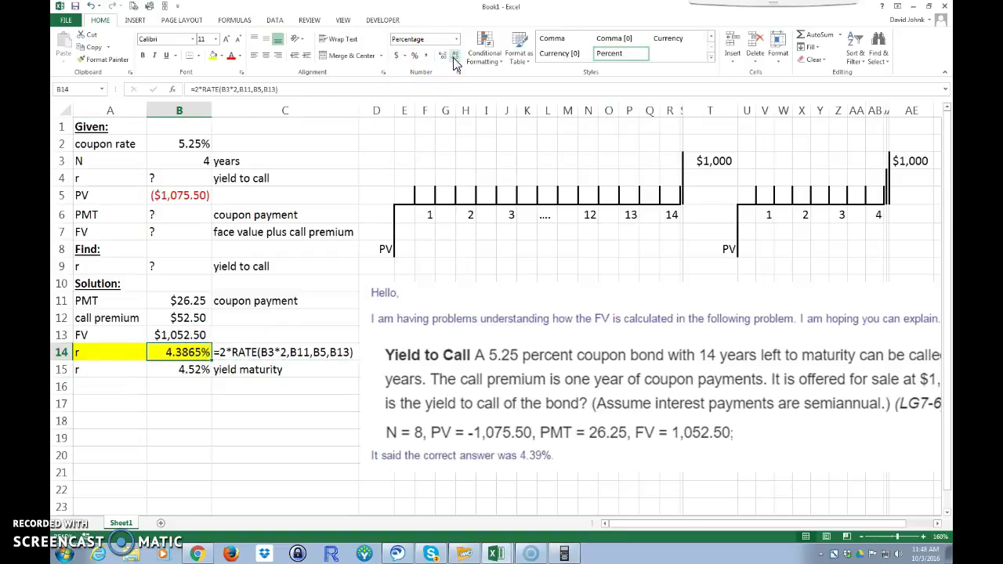
Bring the calculator back to compare its annual yield with B14, and minimize it
{"action": "left_click", "coordinate": [564, 553]}
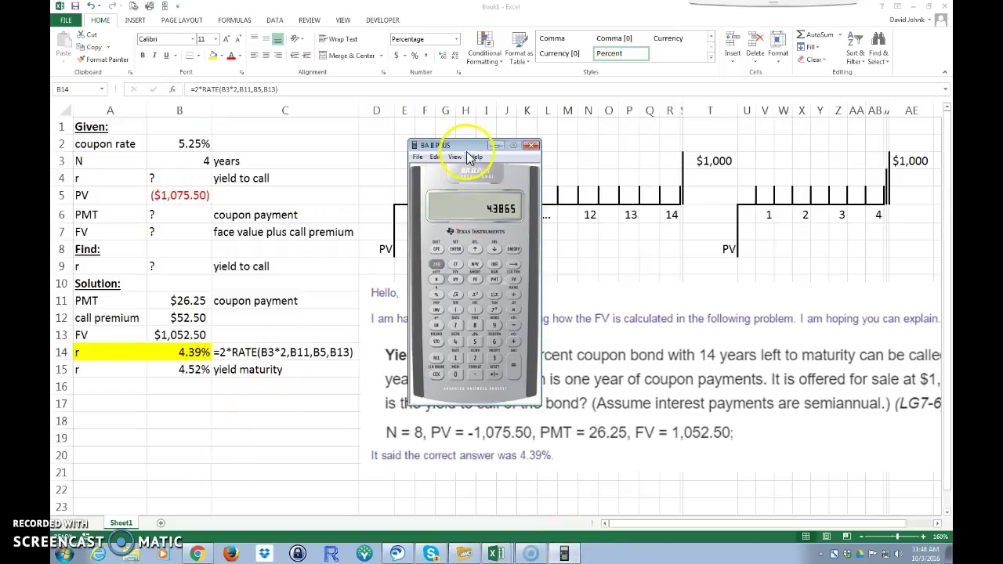
{"action": "left_click_drag", "start_coordinate": [454, 149], "coordinate": [400, 155]}
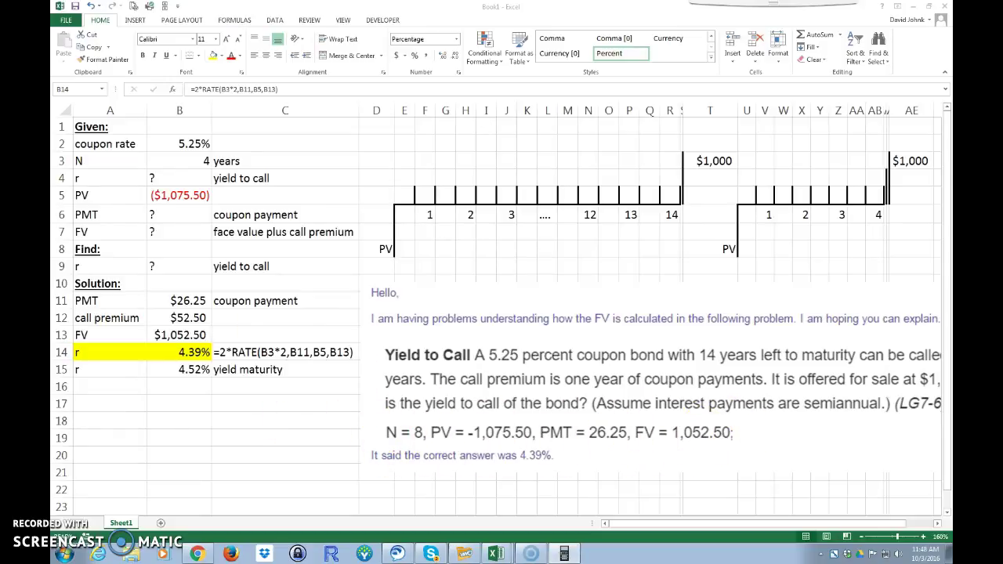
{"action": "key", "text": "alt+Tab"}
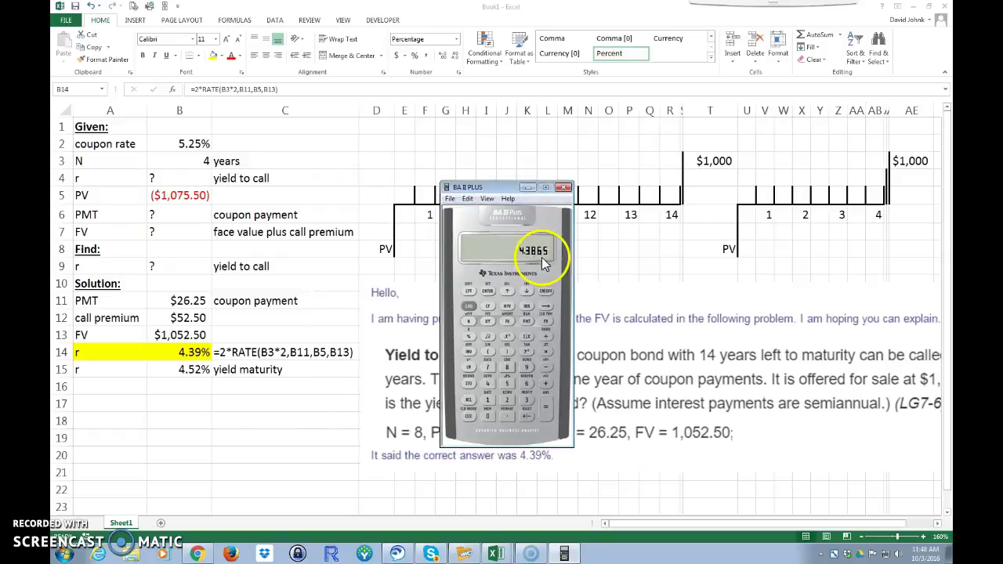
{"action": "left_click", "coordinate": [527, 187]}
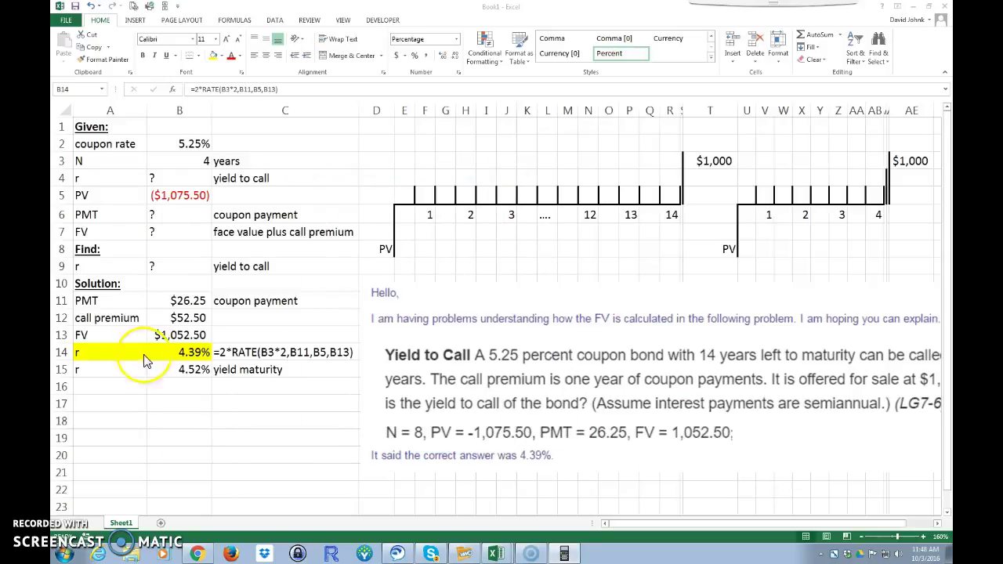